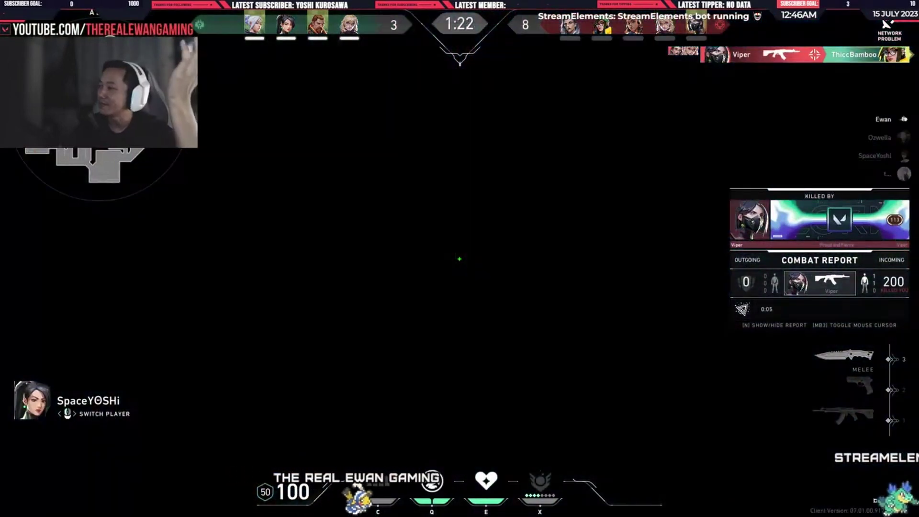
Show the VALORANT scoreboard to check the current ping.
{"action": "key", "text": "Tab"}
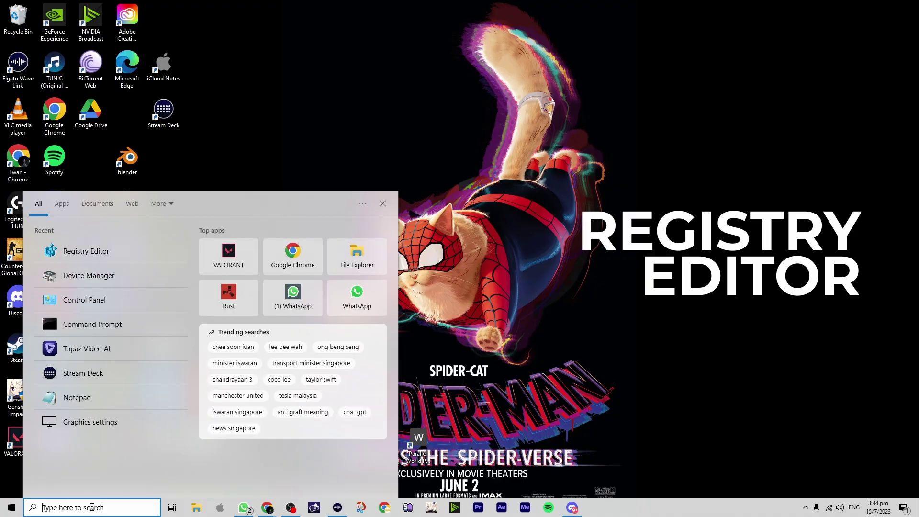
Search for 'registry' and launch Registry Editor as administrator.
{"action": "type", "text": "registry"}
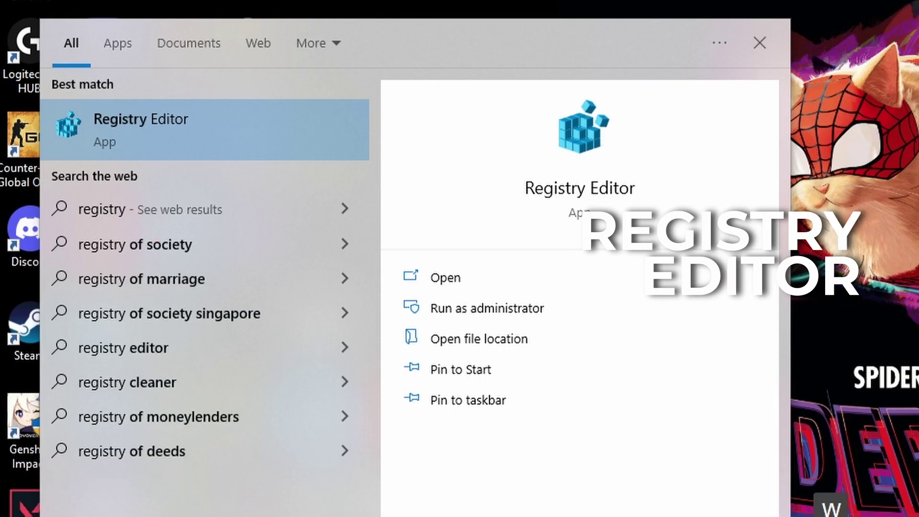
{"action": "right_click", "coordinate": [138, 132]}
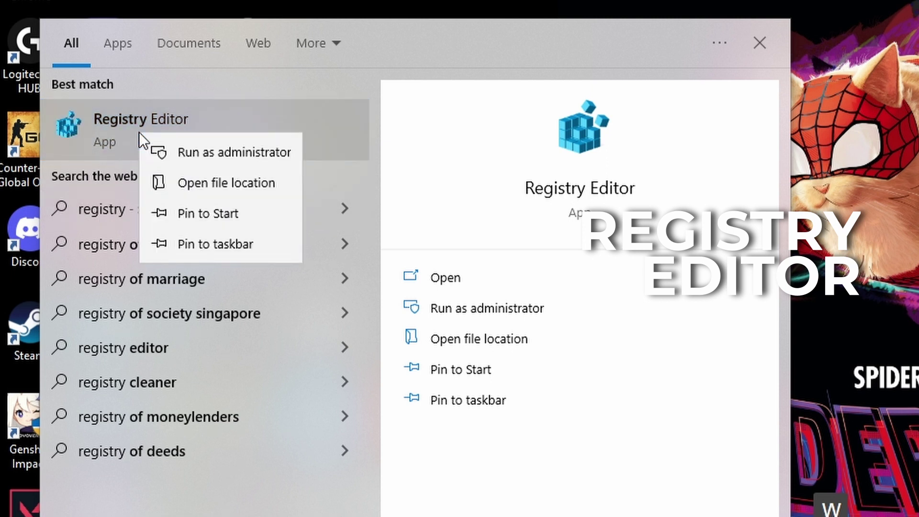
{"action": "left_click", "coordinate": [186, 153]}
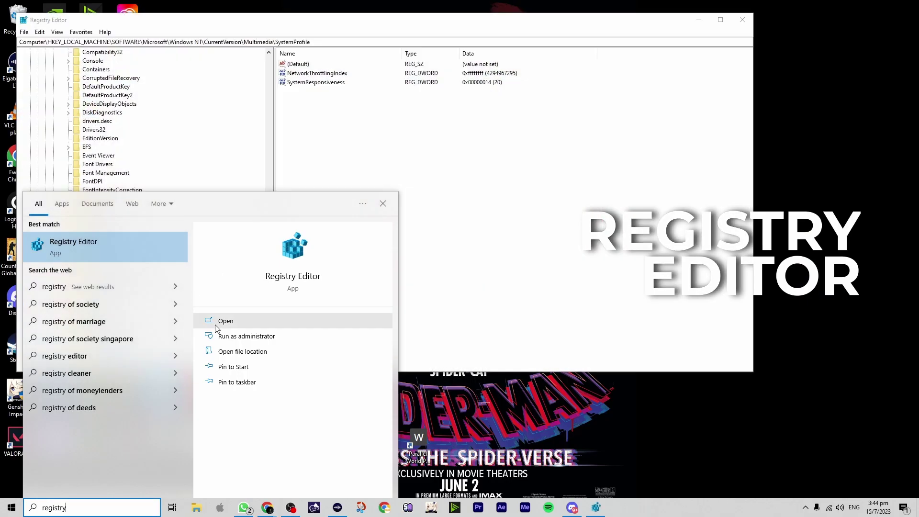
Export the whole registry to Documents as '20230715 reg editor backup'.
{"action": "left_click", "coordinate": [299, 164]}
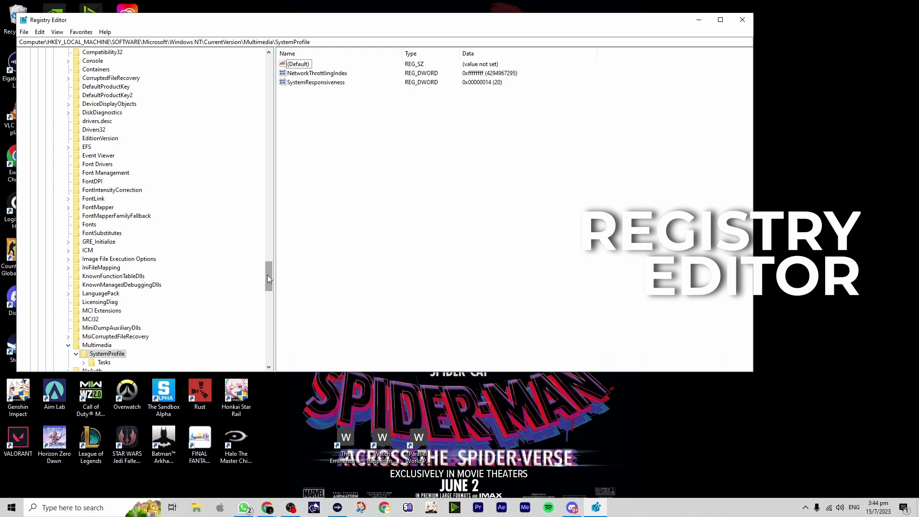
{"action": "left_click_drag", "start_coordinate": [267, 274], "coordinate": [291, 43]}
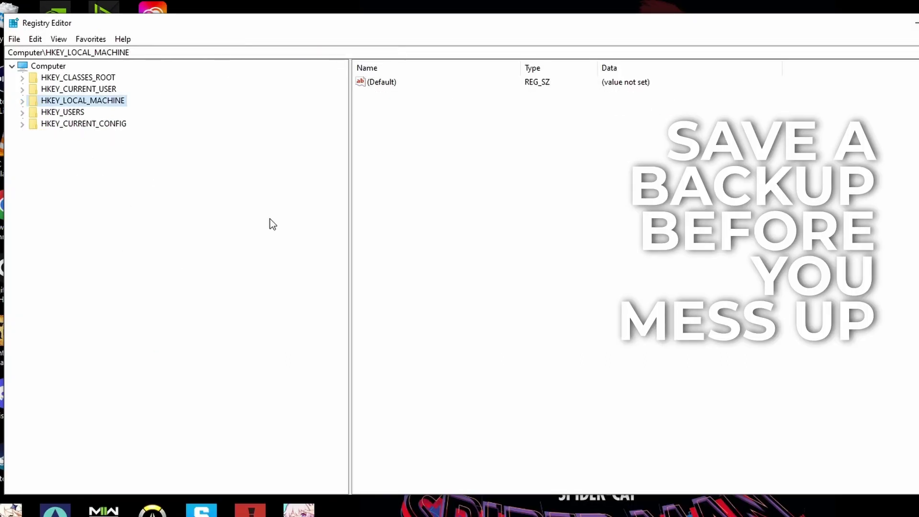
{"action": "left_click", "coordinate": [14, 39]}
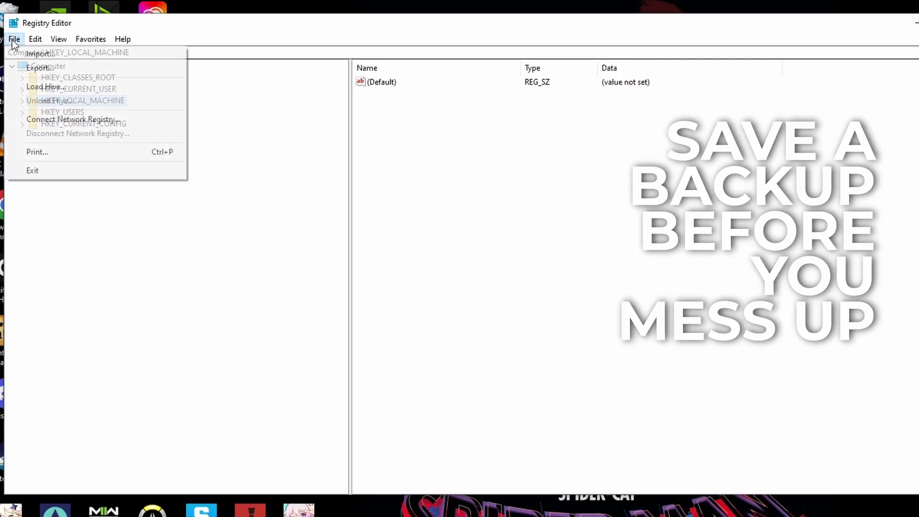
{"action": "left_click", "coordinate": [38, 68]}
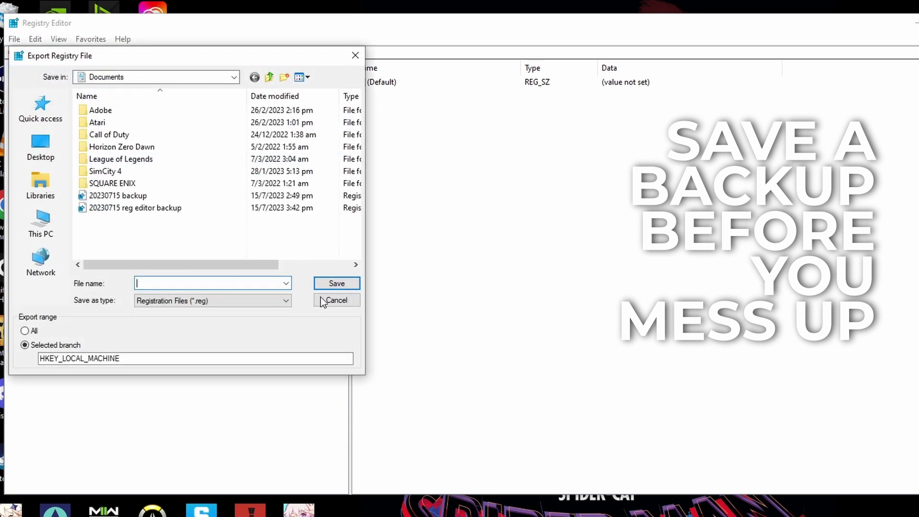
{"action": "right_click", "coordinate": [155, 207]}
{"action": "left_click", "coordinate": [182, 427]}
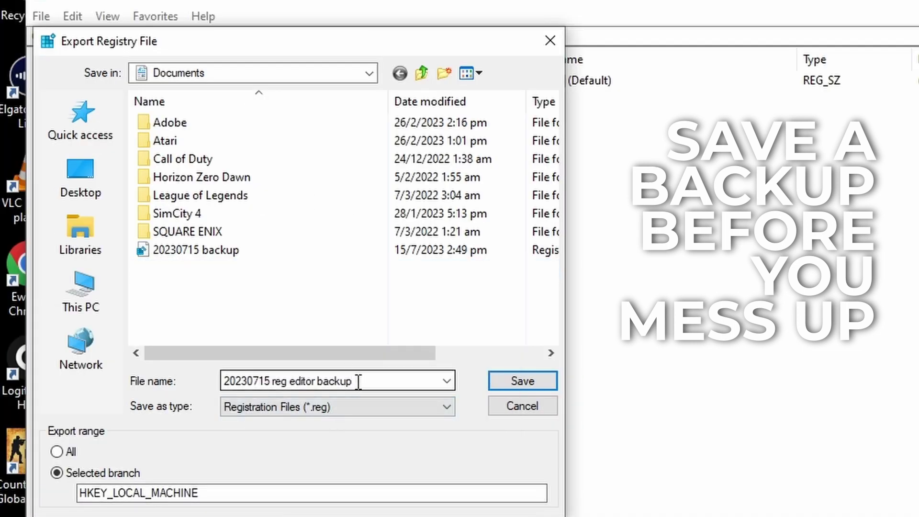
{"action": "triple_click", "coordinate": [276, 383]}
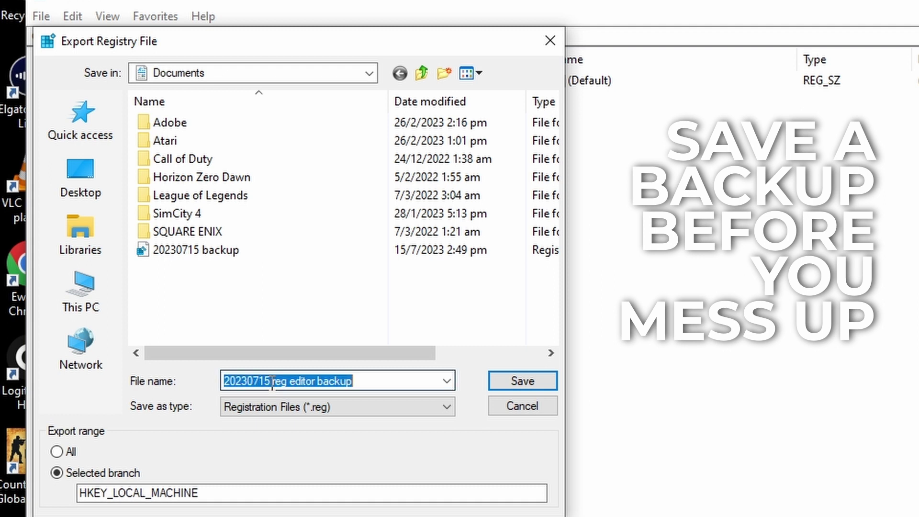
{"action": "left_click", "coordinate": [376, 380]}
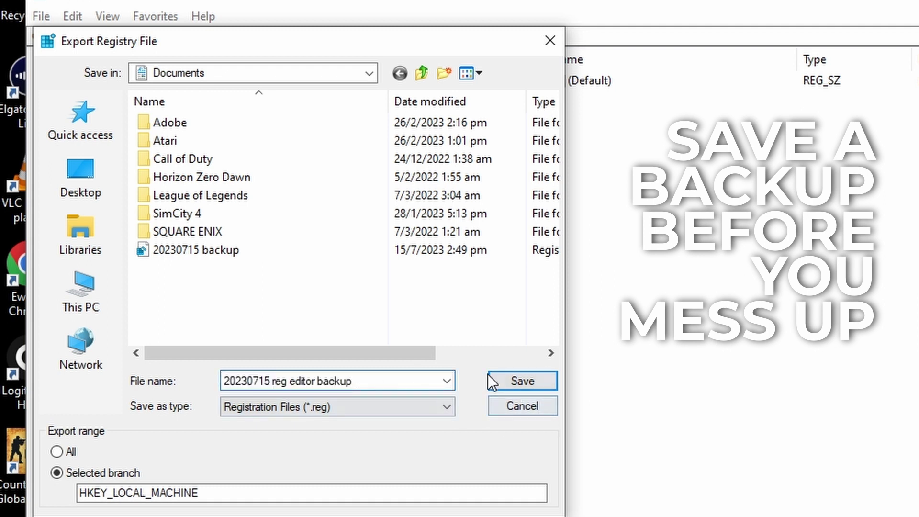
{"action": "left_click", "coordinate": [222, 73]}
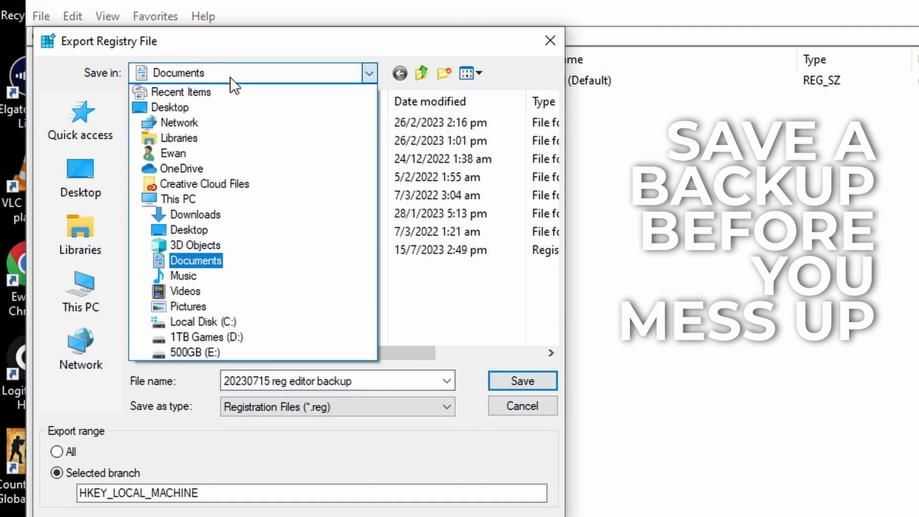
{"action": "left_click", "coordinate": [213, 256]}
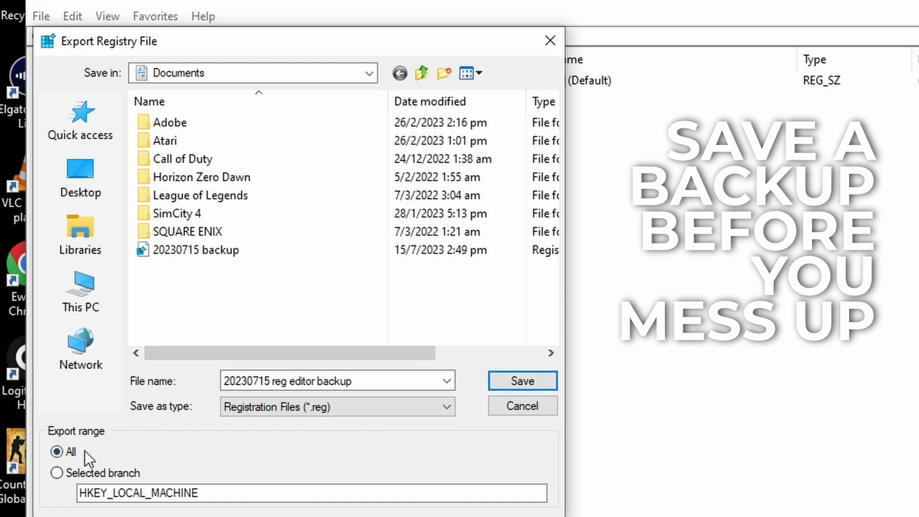
{"action": "left_click", "coordinate": [538, 377]}
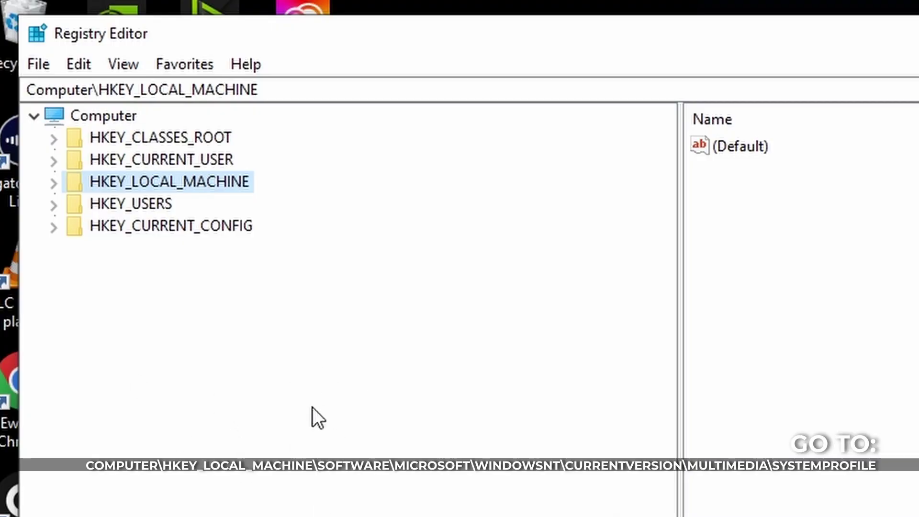
Expand HKEY_LOCAL_MACHINE down to SOFTWARE\Microsoft in the key tree.
{"action": "double_click", "coordinate": [79, 183]}
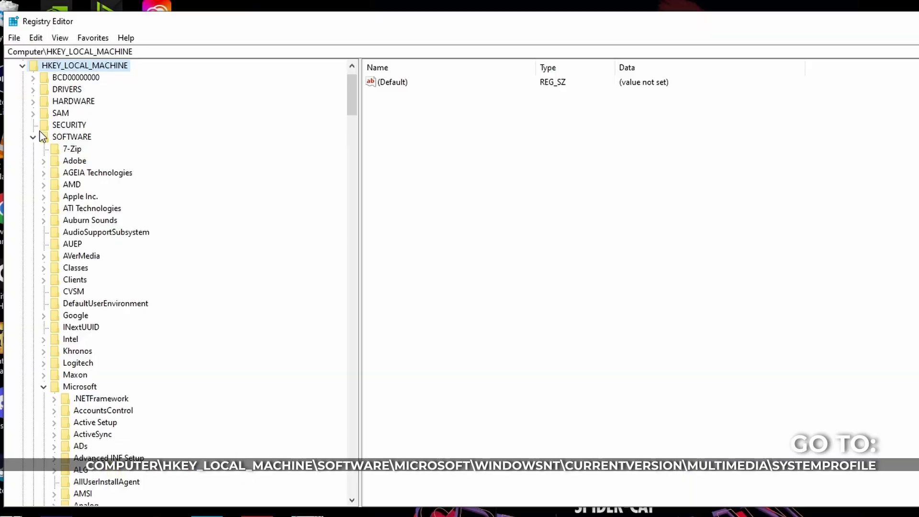
{"action": "left_click", "coordinate": [79, 248]}
{"action": "double_click", "coordinate": [76, 174]}
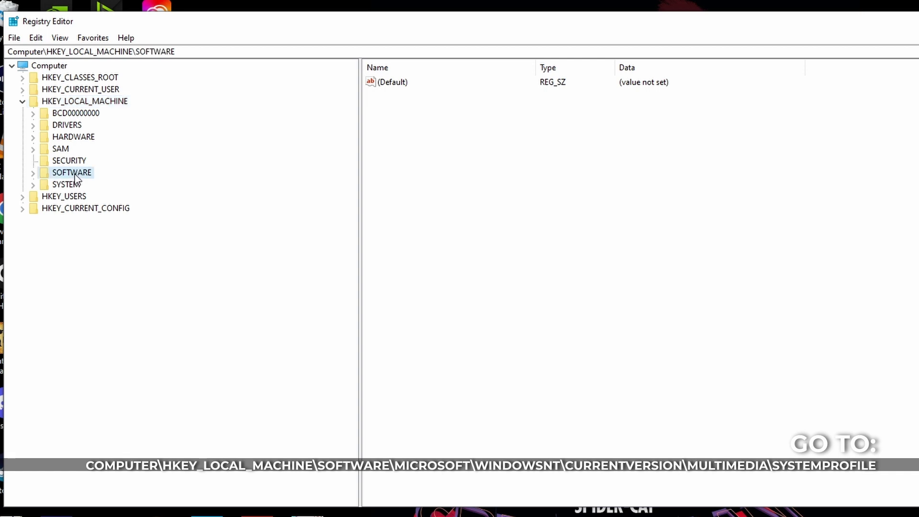
{"action": "left_click", "coordinate": [43, 315]}
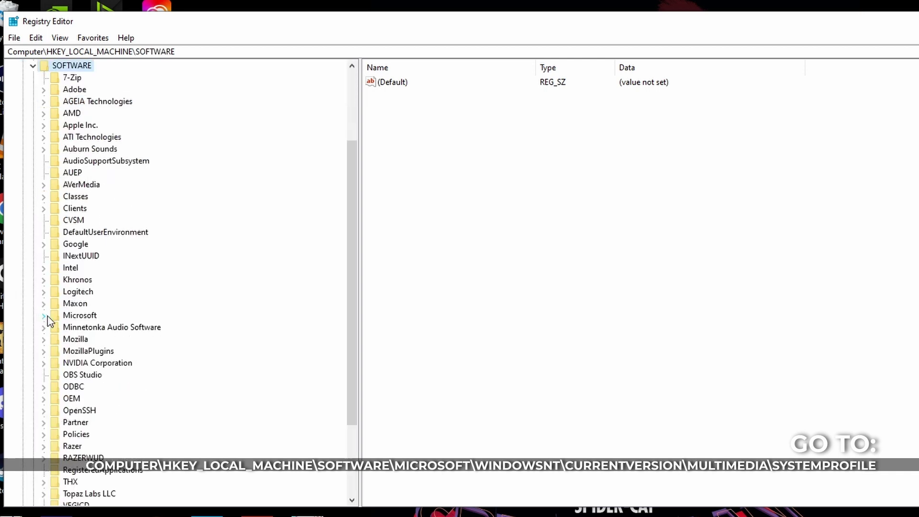
{"action": "left_click", "coordinate": [69, 316]}
{"action": "left_click", "coordinate": [44, 316]}
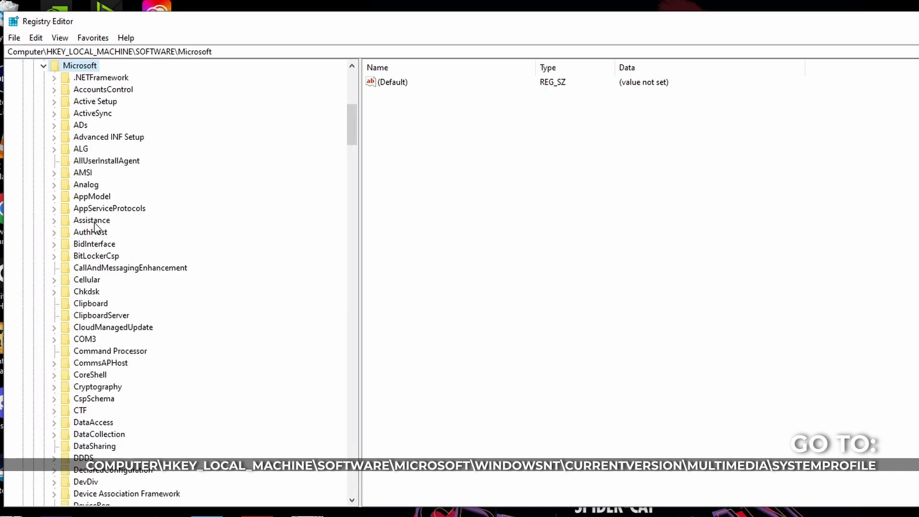
{"action": "scroll", "coordinate": [136, 263], "scroll_direction": "down", "scroll_amount": 20}
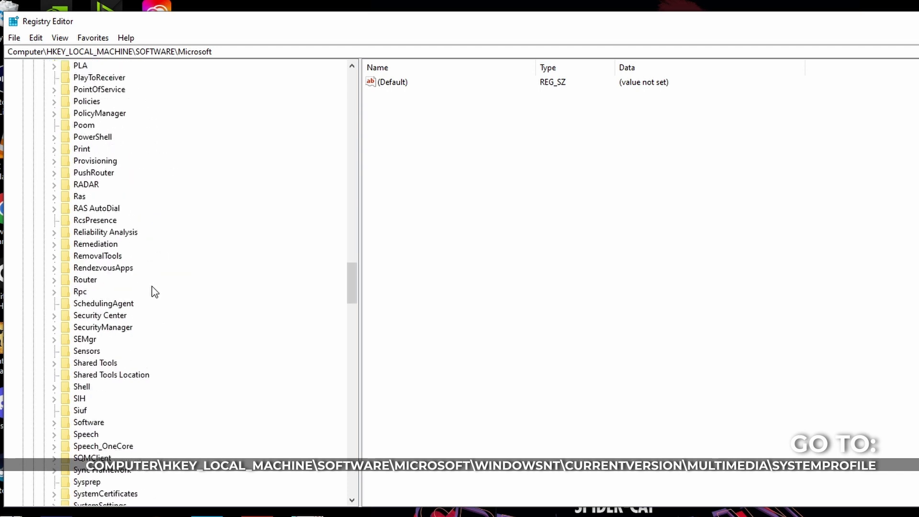
{"action": "scroll", "coordinate": [152, 287], "scroll_direction": "down", "scroll_amount": 15}
Open Windows NT\CurrentVersion\Multimedia\SystemProfile to show its values.
{"action": "left_click", "coordinate": [65, 77]}
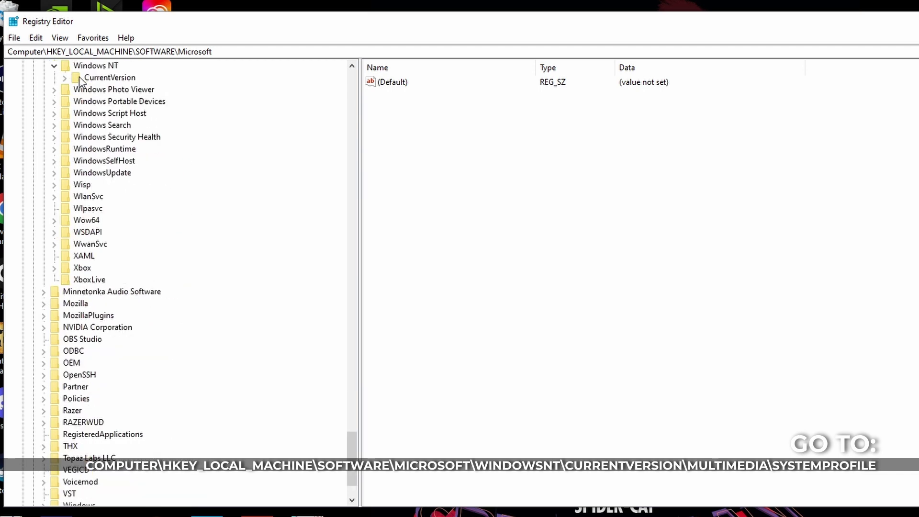
{"action": "double_click", "coordinate": [72, 79]}
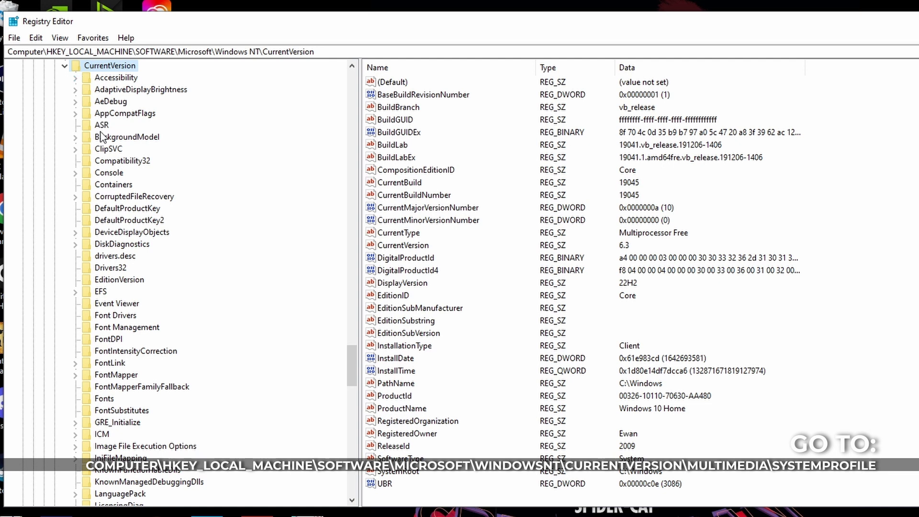
{"action": "scroll", "coordinate": [110, 383], "scroll_direction": "down", "scroll_amount": 5}
{"action": "left_click", "coordinate": [115, 386]}
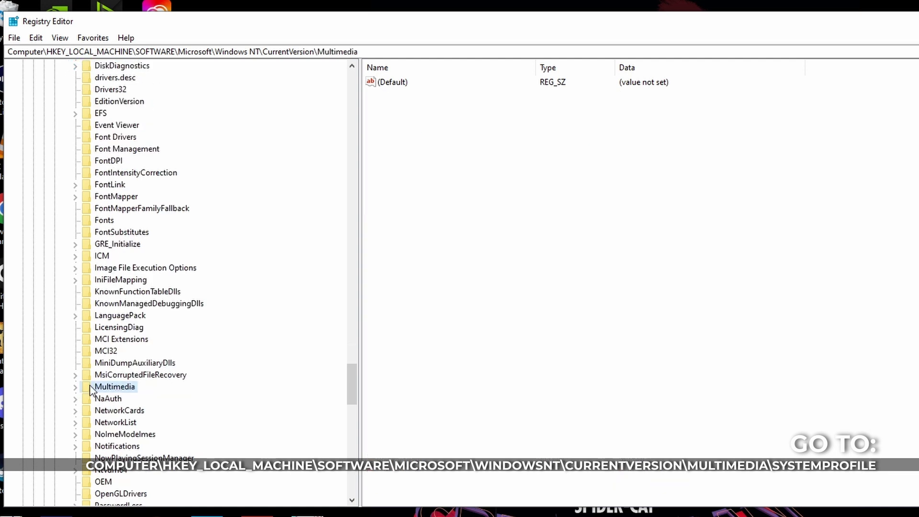
{"action": "double_click", "coordinate": [87, 390]}
{"action": "double_click", "coordinate": [101, 402]}
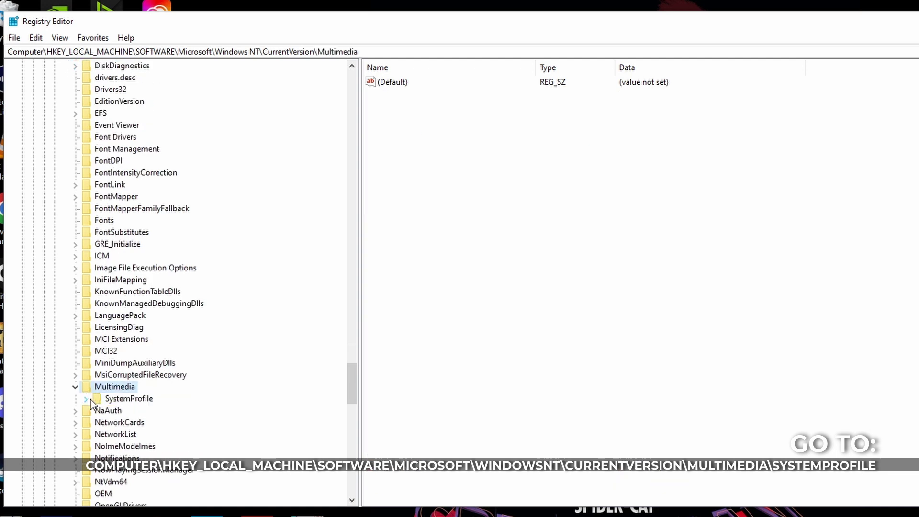
{"action": "double_click", "coordinate": [101, 402]}
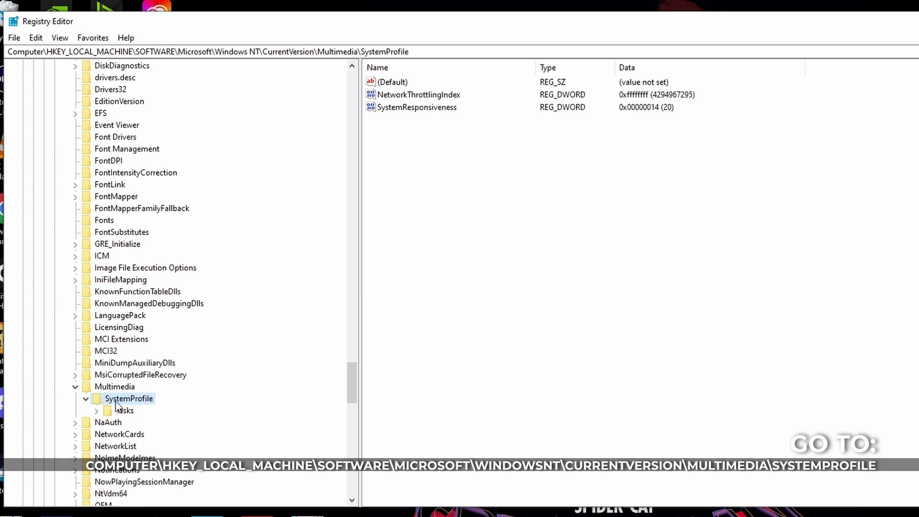
Check NetworkThrottlingIndex and confirm its value data unchanged at ffffffff.
{"action": "left_click", "coordinate": [429, 97]}
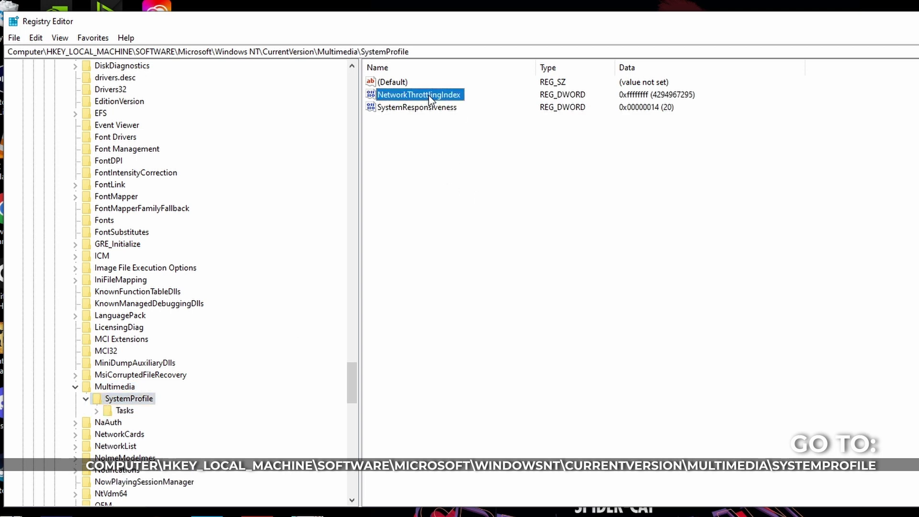
{"action": "double_click", "coordinate": [456, 98]}
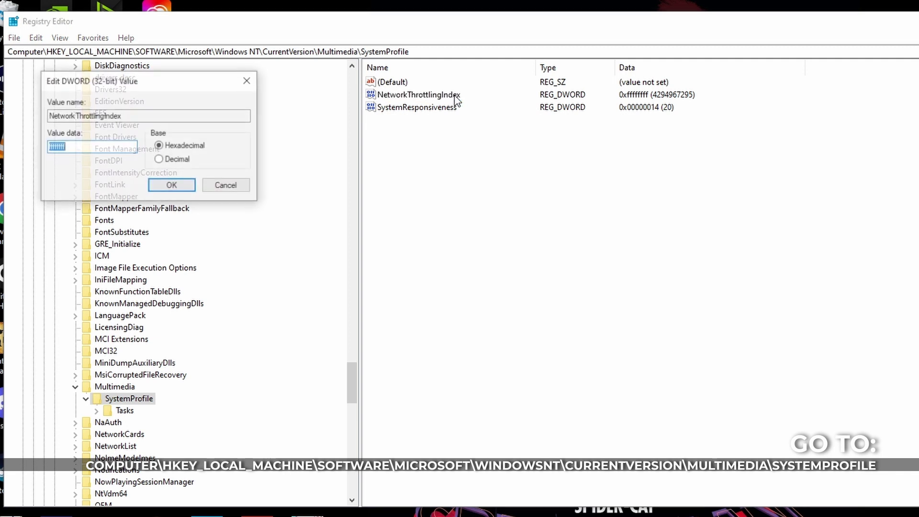
{"action": "left_click", "coordinate": [116, 144]}
{"action": "left_click_drag", "start_coordinate": [115, 147], "coordinate": [30, 147]}
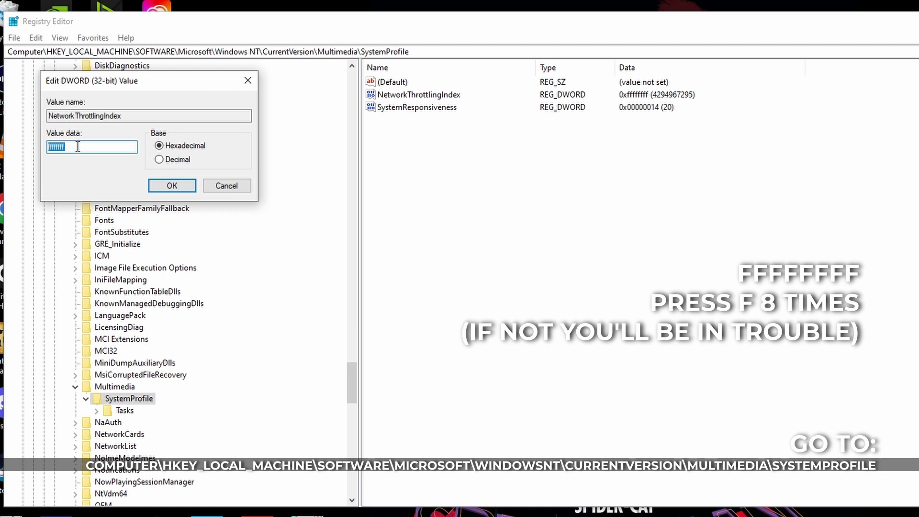
{"action": "left_click", "coordinate": [90, 147]}
{"action": "left_click_drag", "start_coordinate": [102, 147], "coordinate": [44, 144]}
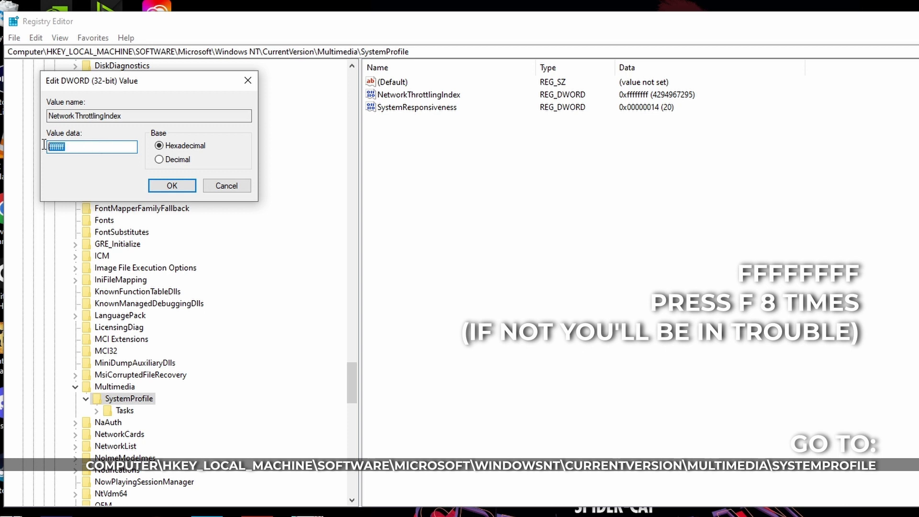
{"action": "left_click", "coordinate": [172, 186]}
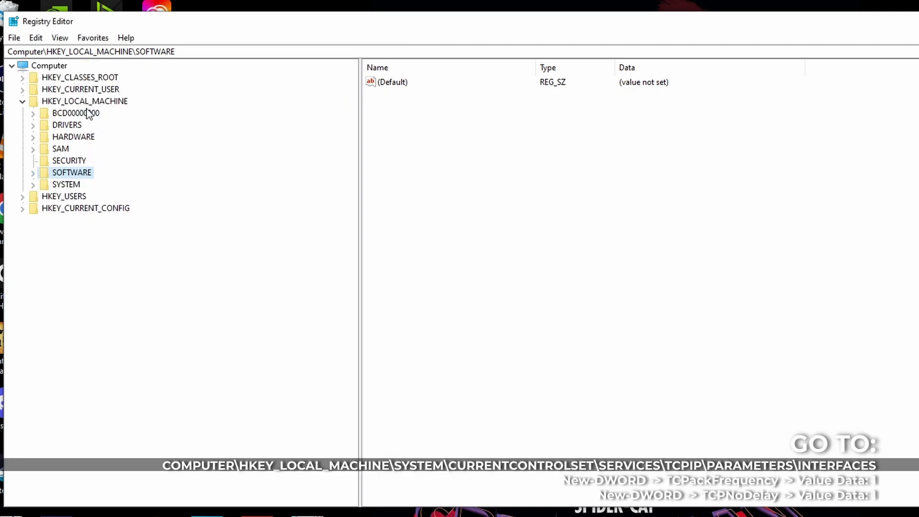
Expand HKEY_LOCAL_MACHINE\SYSTEM\CurrentControlSet\Services in the key tree.
{"action": "left_click", "coordinate": [92, 102]}
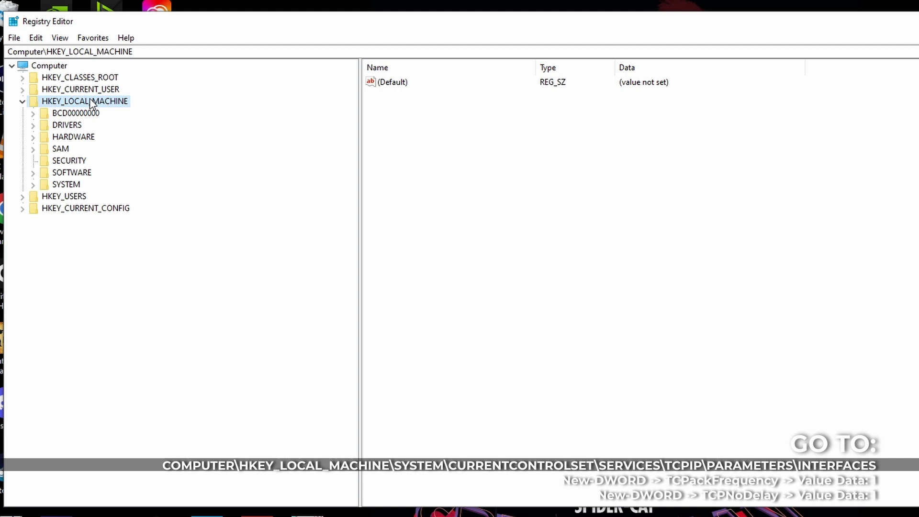
{"action": "double_click", "coordinate": [58, 188]}
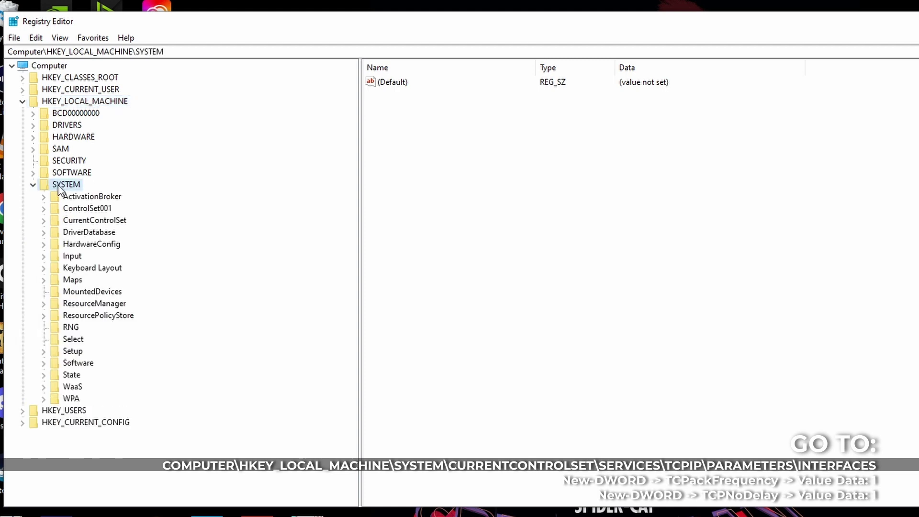
{"action": "double_click", "coordinate": [77, 221]}
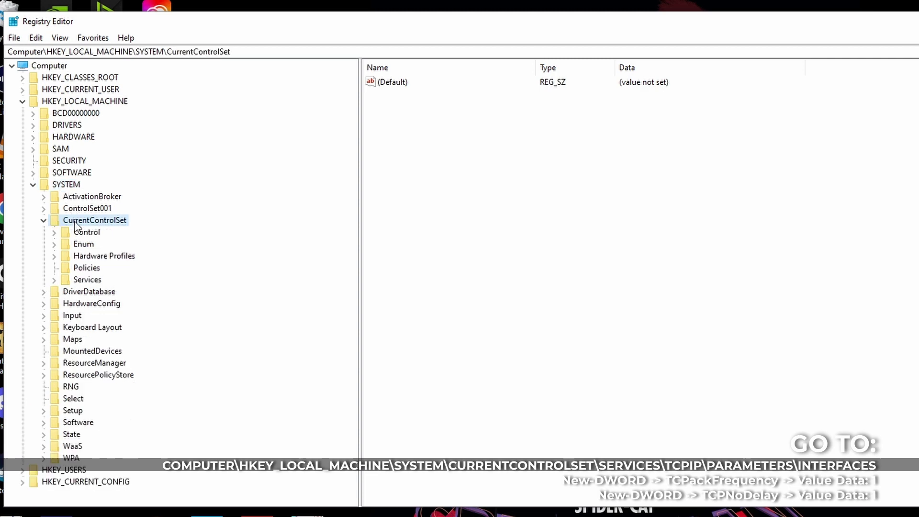
{"action": "double_click", "coordinate": [83, 280]}
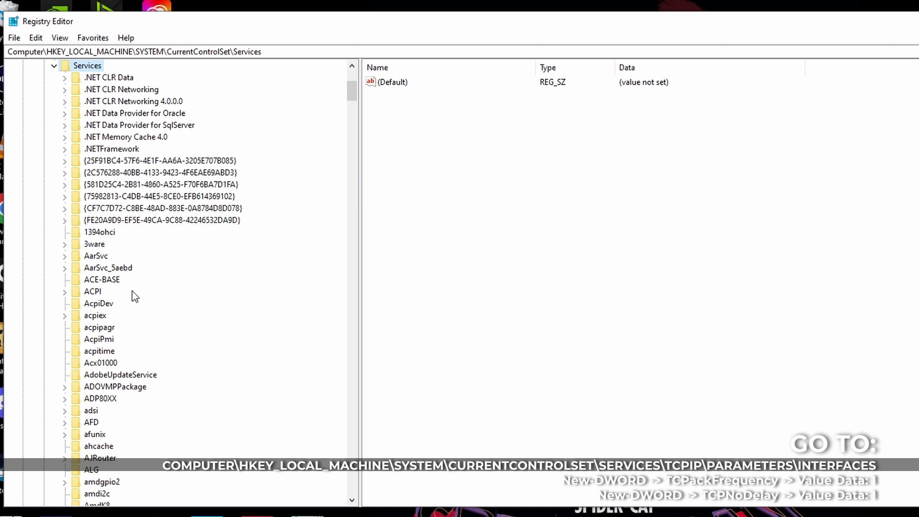
Jump to the Tcpip service and expand Parameters\Interfaces.
{"action": "scroll", "coordinate": [135, 296], "scroll_direction": "down", "scroll_amount": 6}
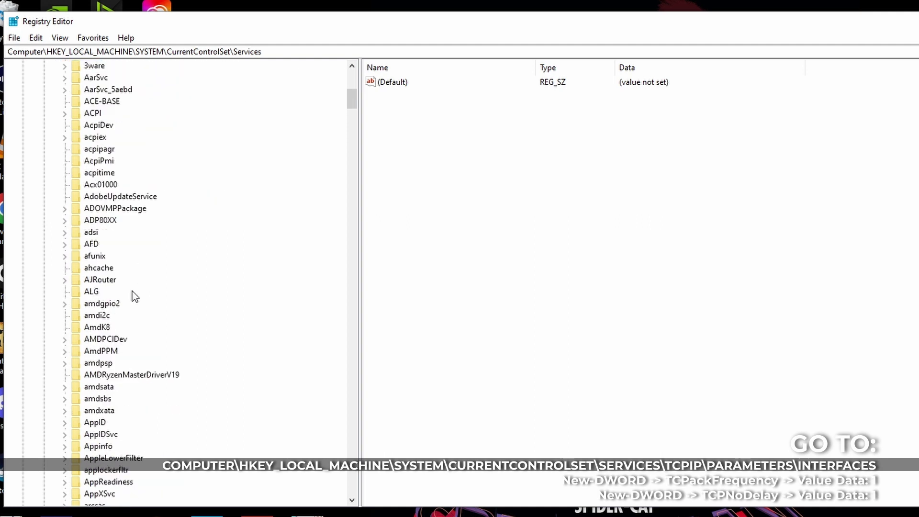
{"action": "scroll", "coordinate": [134, 296], "scroll_direction": "down", "scroll_amount": 8}
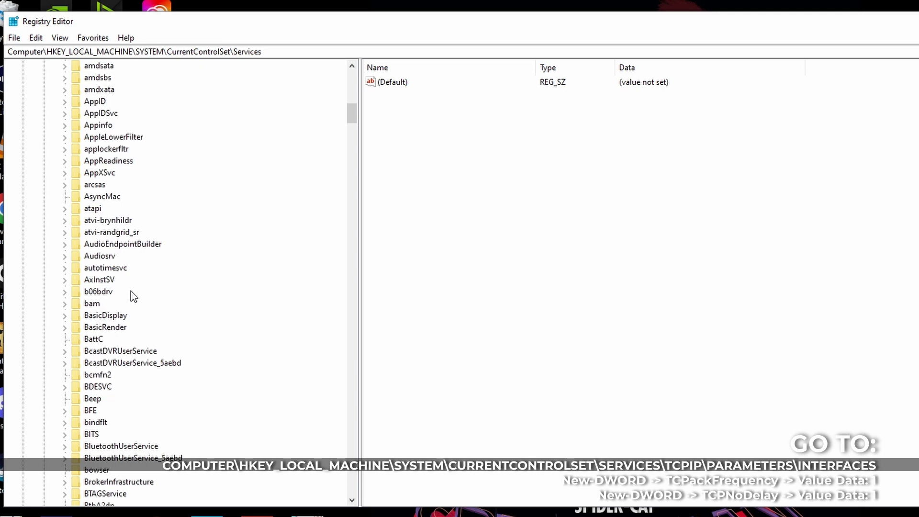
{"action": "key", "text": "t"}
{"action": "scroll", "coordinate": [130, 299], "scroll_direction": "down", "scroll_amount": 5}
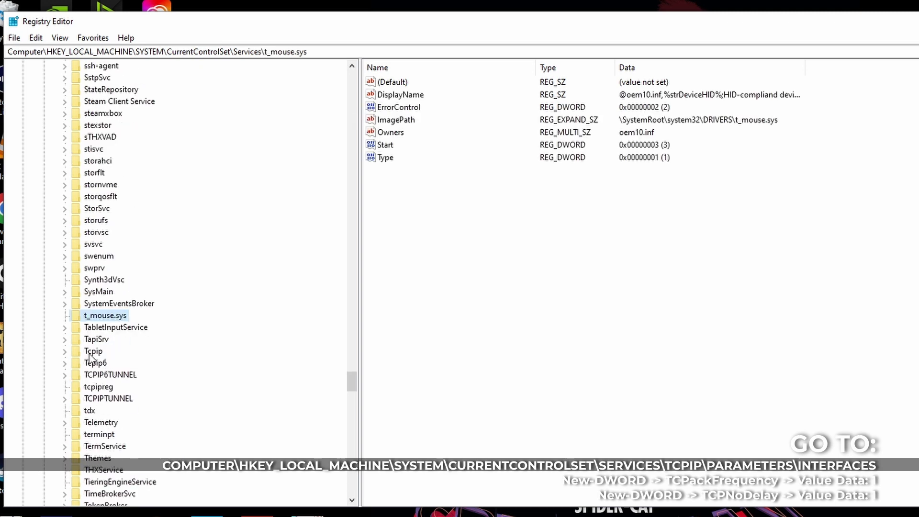
{"action": "double_click", "coordinate": [93, 353]}
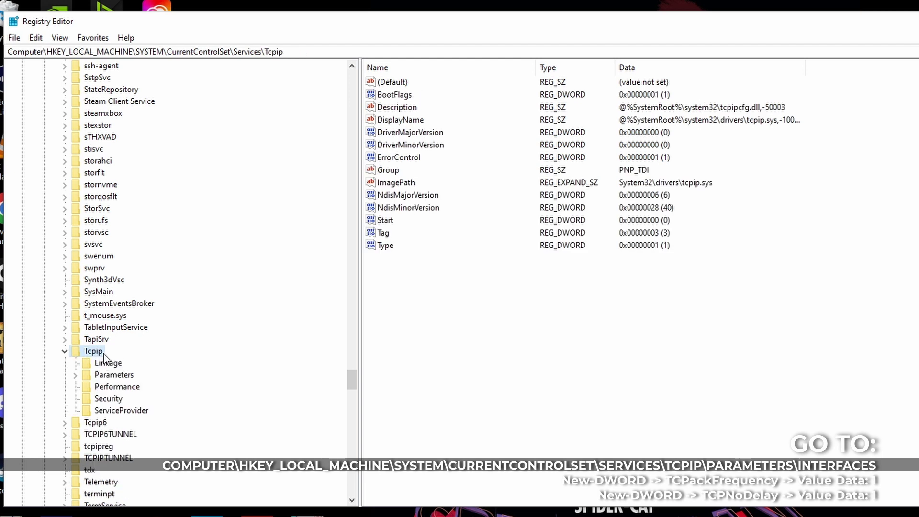
{"action": "double_click", "coordinate": [115, 375]}
{"action": "double_click", "coordinate": [120, 389]}
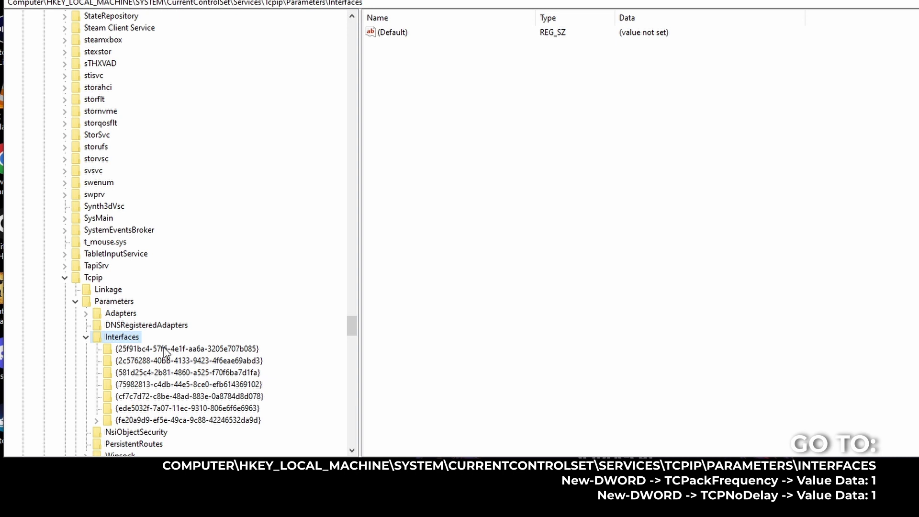
Step through the seven interface GUID subkeys looking for the active network's settings.
{"action": "left_click", "coordinate": [165, 350]}
{"action": "left_click", "coordinate": [172, 362]}
{"action": "left_click", "coordinate": [173, 374]}
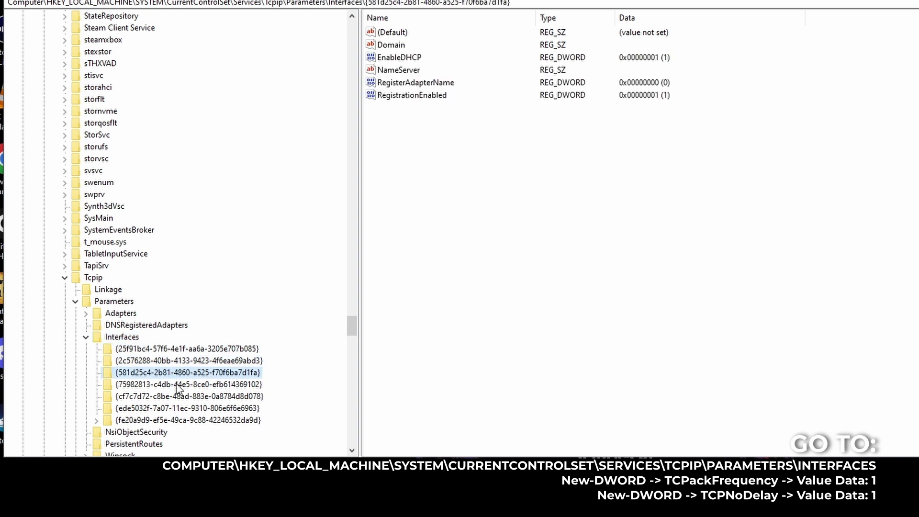
{"action": "left_click", "coordinate": [177, 385]}
{"action": "left_click", "coordinate": [182, 397]}
{"action": "left_click", "coordinate": [186, 408]}
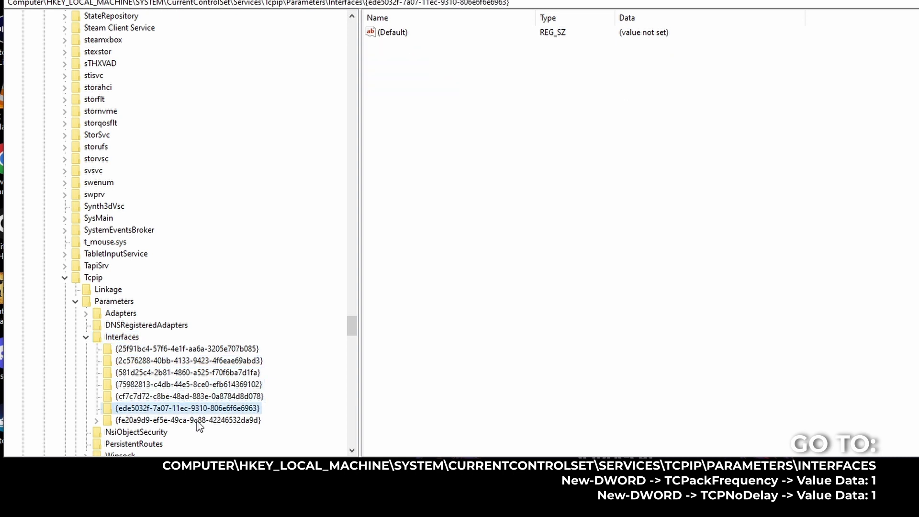
{"action": "left_click", "coordinate": [201, 420]}
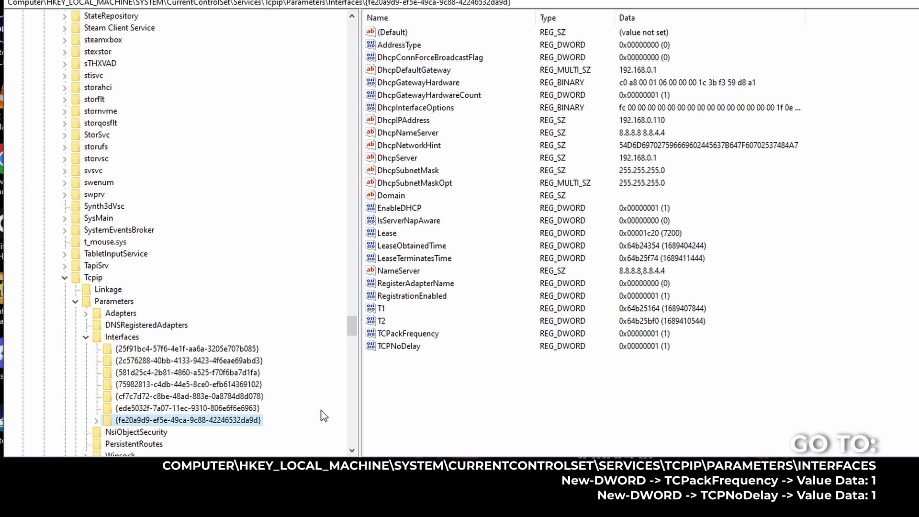
Recheck other subkeys, settling on the interface holding TCPackFrequency and TCPNoDelay.
{"action": "left_click", "coordinate": [244, 409]}
{"action": "left_click", "coordinate": [244, 420]}
{"action": "left_click", "coordinate": [242, 362]}
{"action": "left_click", "coordinate": [242, 385]}
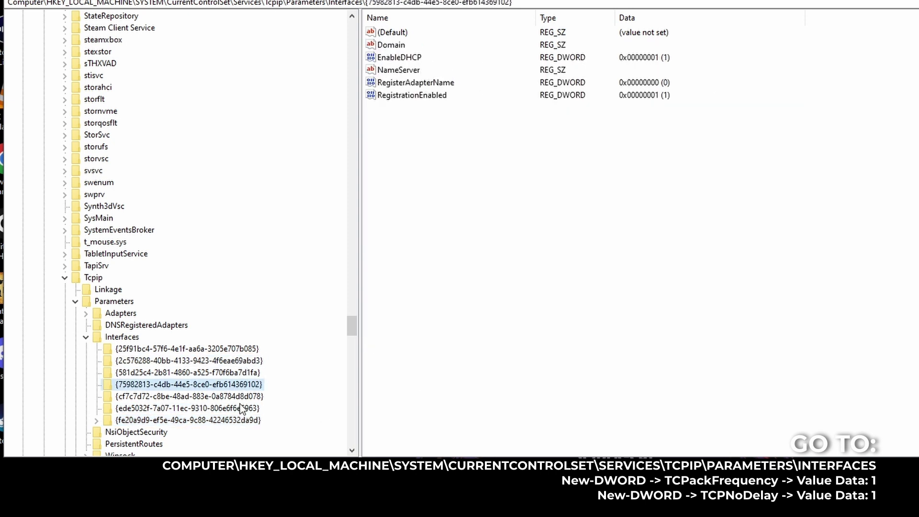
{"action": "left_click", "coordinate": [238, 409]}
{"action": "left_click", "coordinate": [254, 421]}
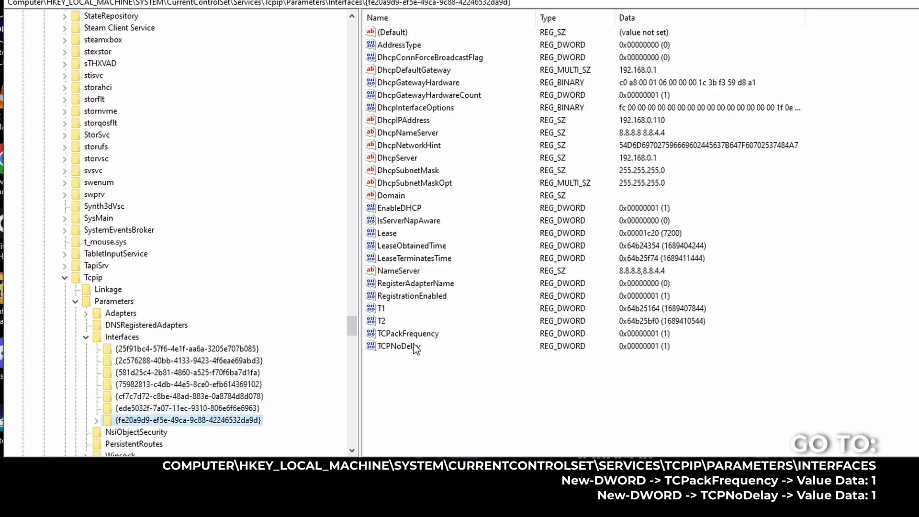
Check TCPackFrequency and confirm its value data stays at 1.
{"action": "right_click", "coordinate": [414, 374]}
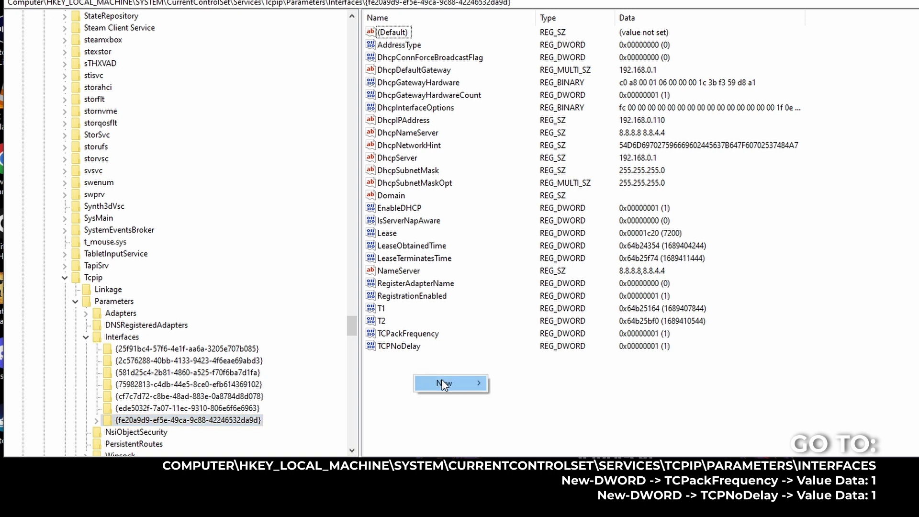
{"action": "mouse_move", "coordinate": [444, 382]}
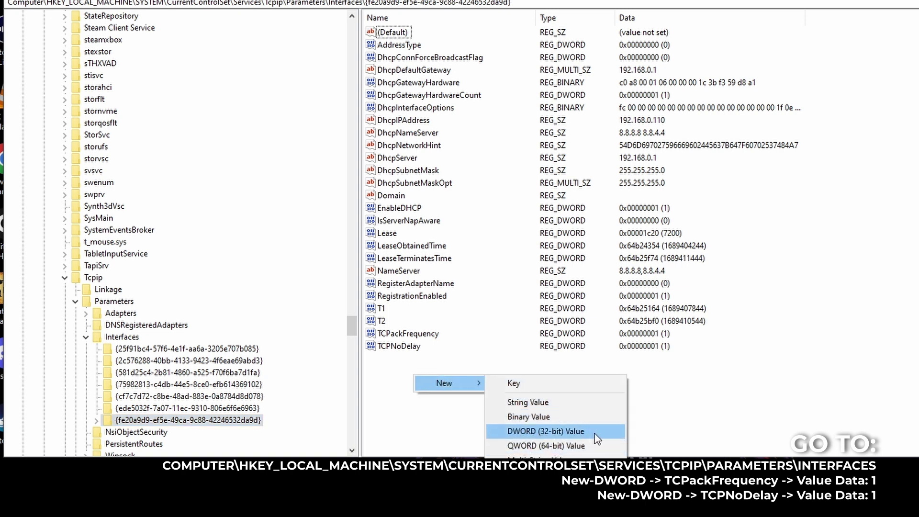
{"action": "left_click", "coordinate": [481, 368]}
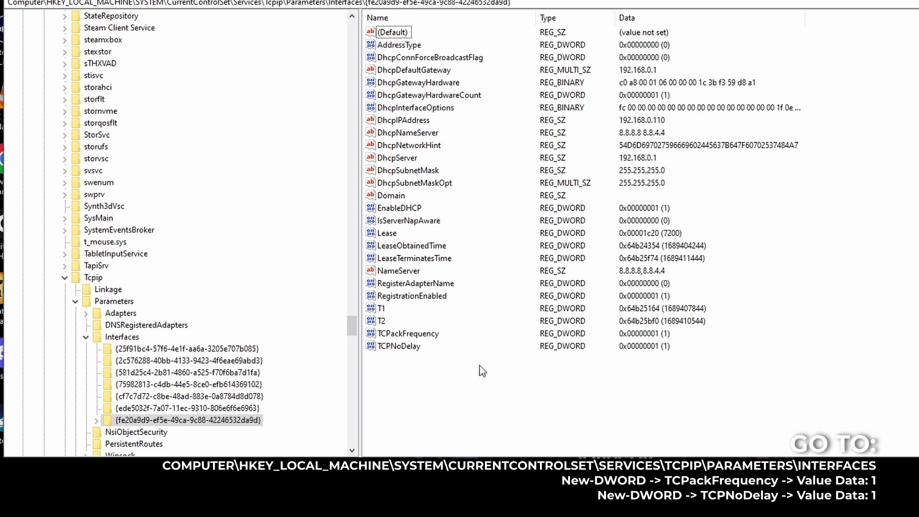
{"action": "left_click", "coordinate": [405, 334]}
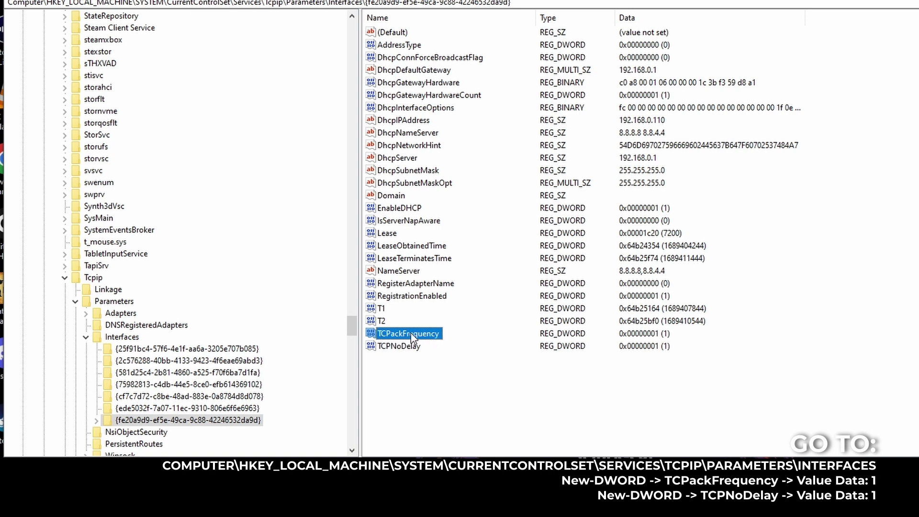
{"action": "double_click", "coordinate": [375, 334]}
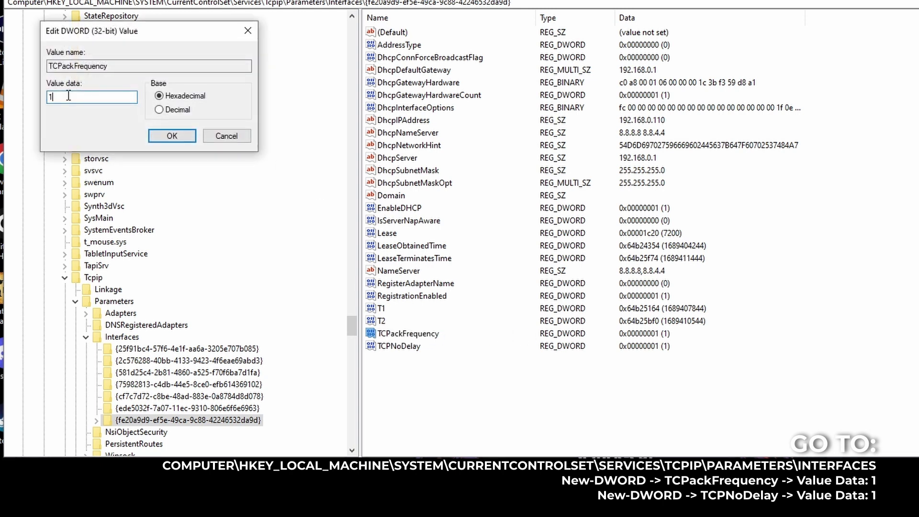
{"action": "left_click", "coordinate": [162, 136]}
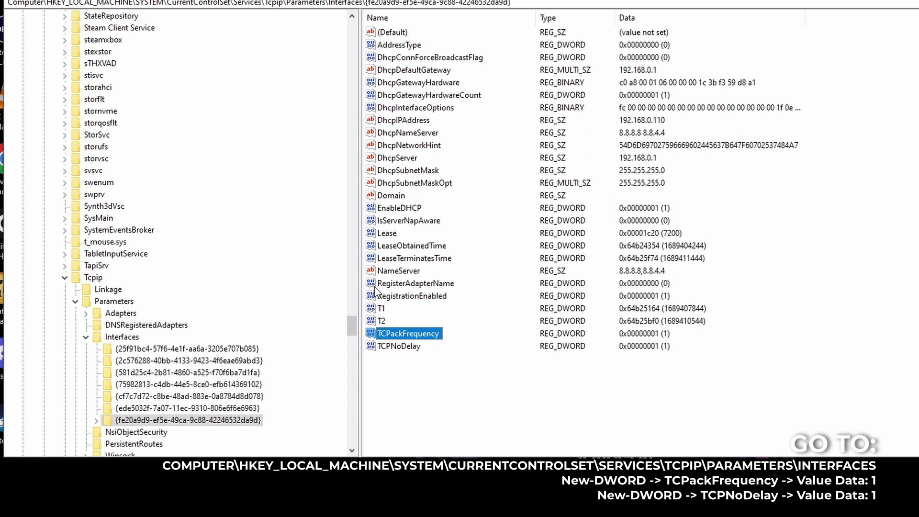
Dismiss the New value menu without adding anything and select TCPNoDelay.
{"action": "right_click", "coordinate": [411, 378]}
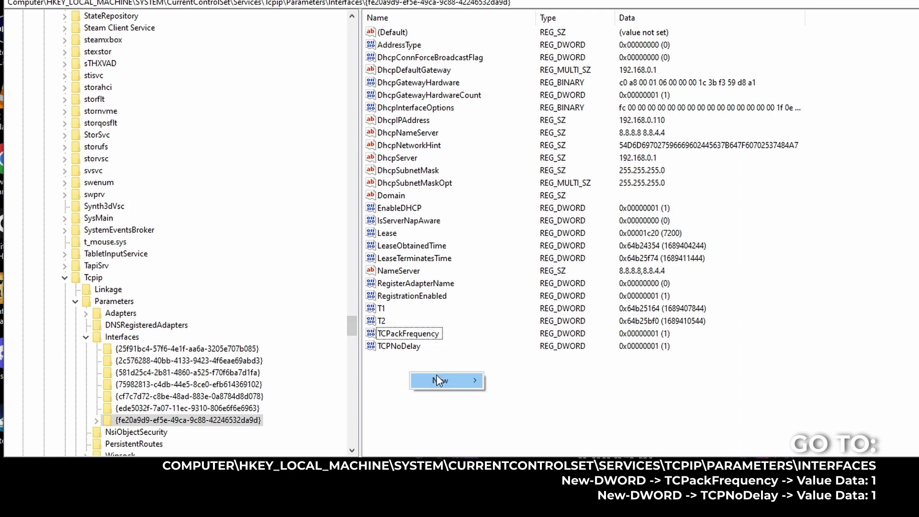
{"action": "mouse_move", "coordinate": [443, 380]}
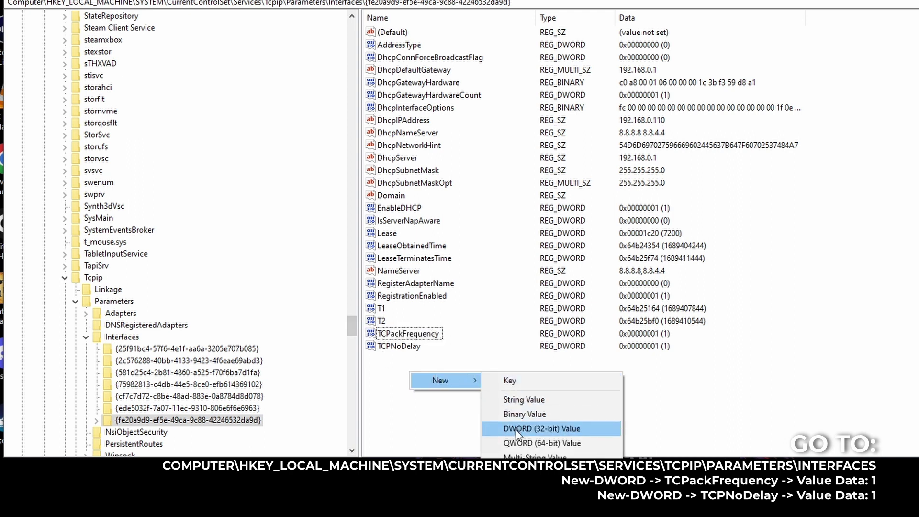
{"action": "left_click", "coordinate": [663, 386]}
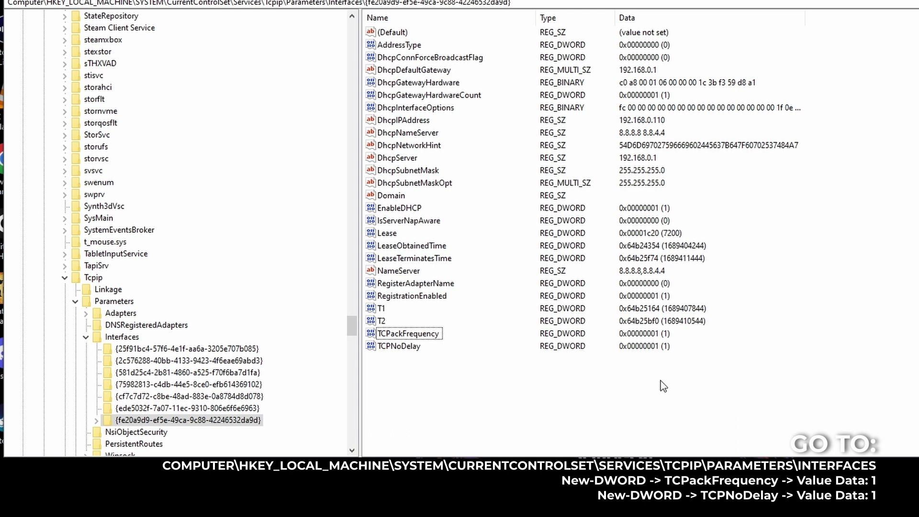
{"action": "left_click", "coordinate": [412, 348]}
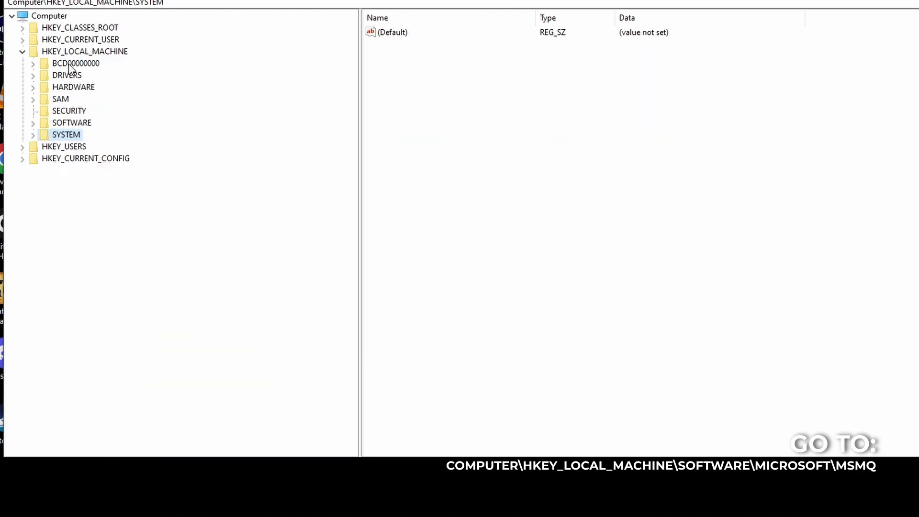
Expand SOFTWARE\Microsoft and select MSMQ to see its TCPNoDelay value of 1.
{"action": "double_click", "coordinate": [72, 123]}
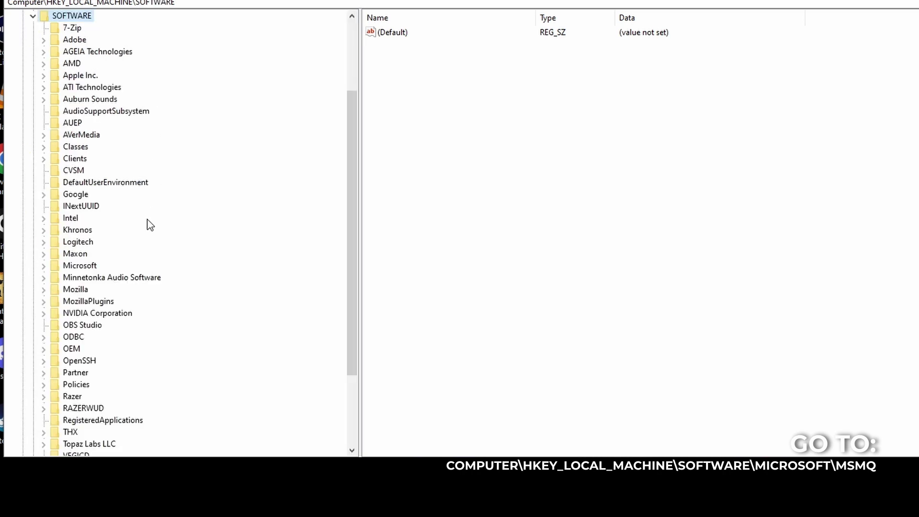
{"action": "double_click", "coordinate": [58, 267]}
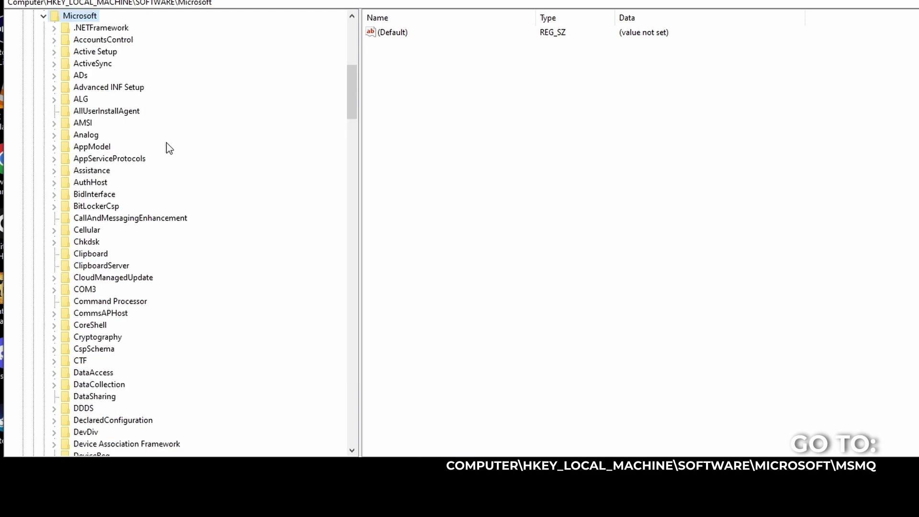
{"action": "scroll", "coordinate": [134, 199], "scroll_direction": "down", "scroll_amount": 10}
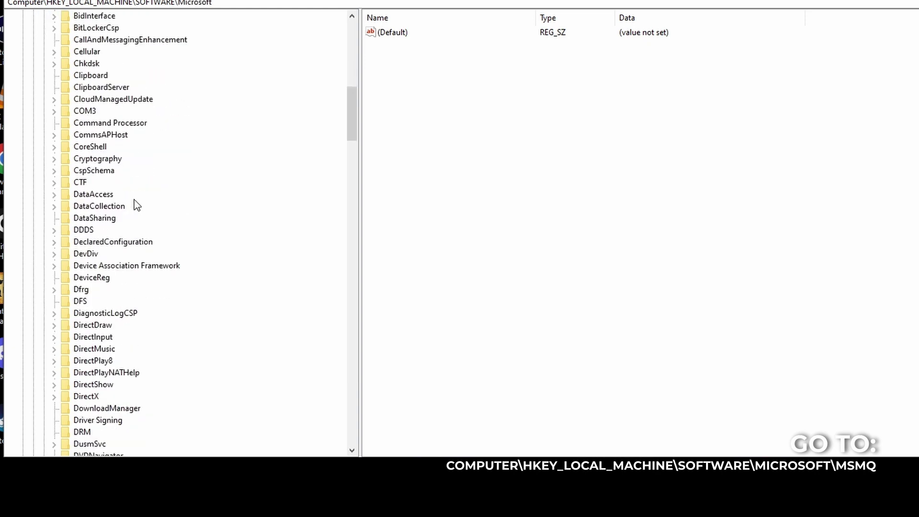
{"action": "scroll", "coordinate": [137, 205], "scroll_direction": "down", "scroll_amount": 20}
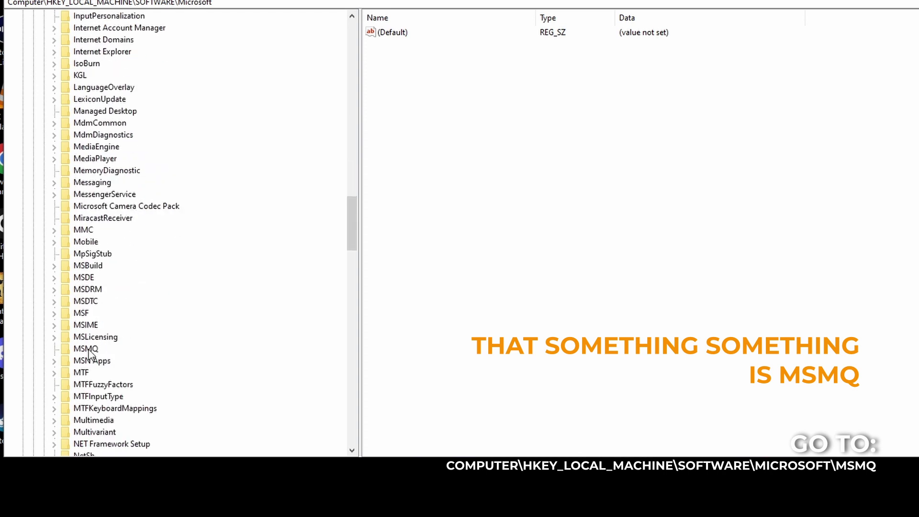
{"action": "left_click", "coordinate": [86, 349]}
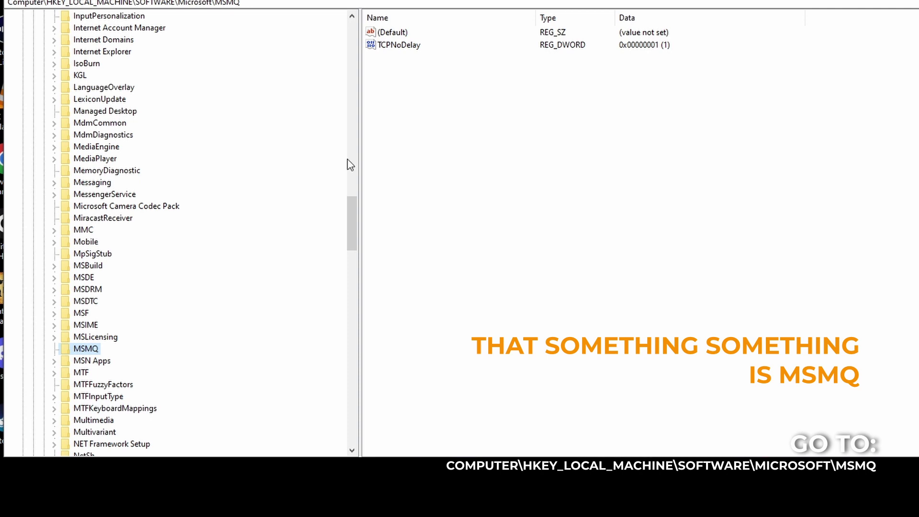
Dismiss the New value menu, then confirm MSMQ's TCPNoDelay DWORD holds value data 1.
{"action": "right_click", "coordinate": [401, 80]}
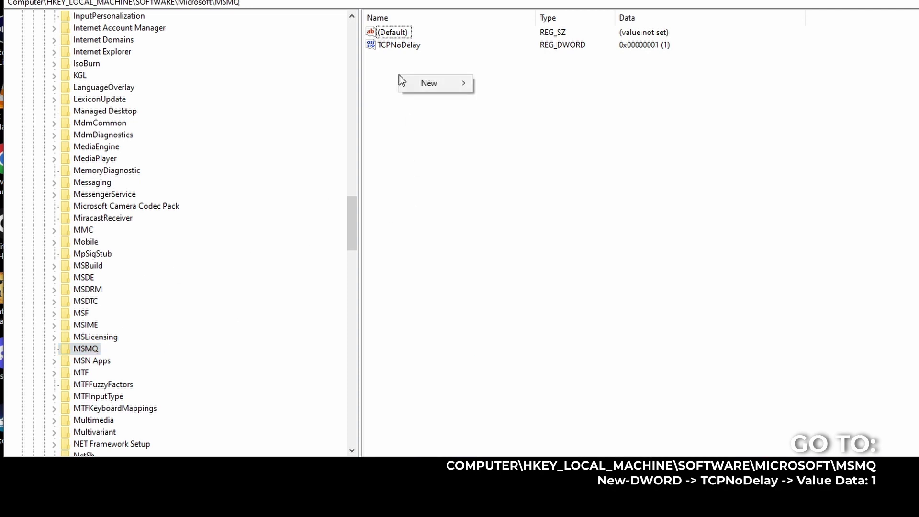
{"action": "left_click", "coordinate": [428, 83]}
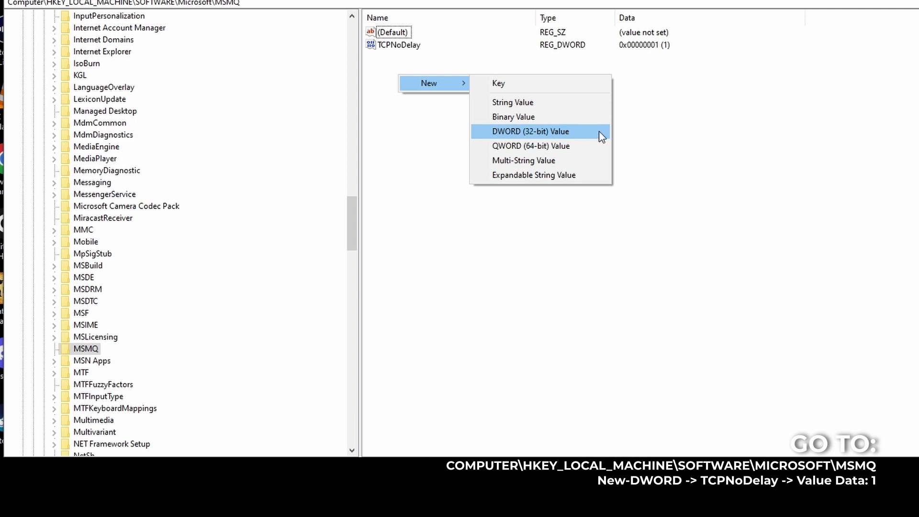
{"action": "left_click", "coordinate": [639, 126]}
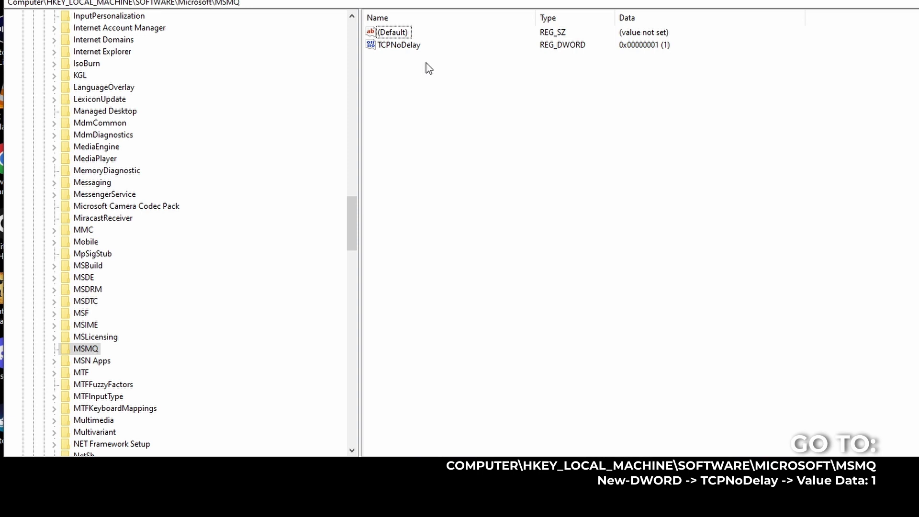
{"action": "double_click", "coordinate": [400, 47]}
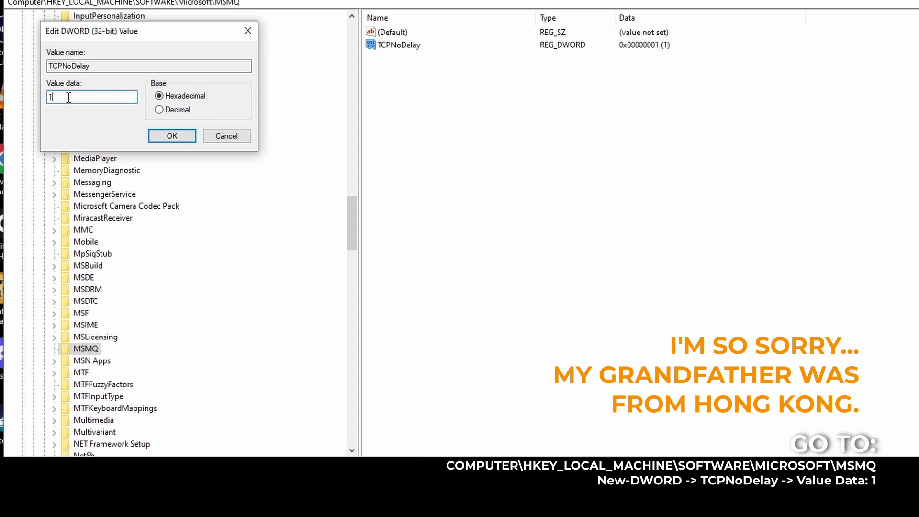
{"action": "left_click", "coordinate": [181, 139]}
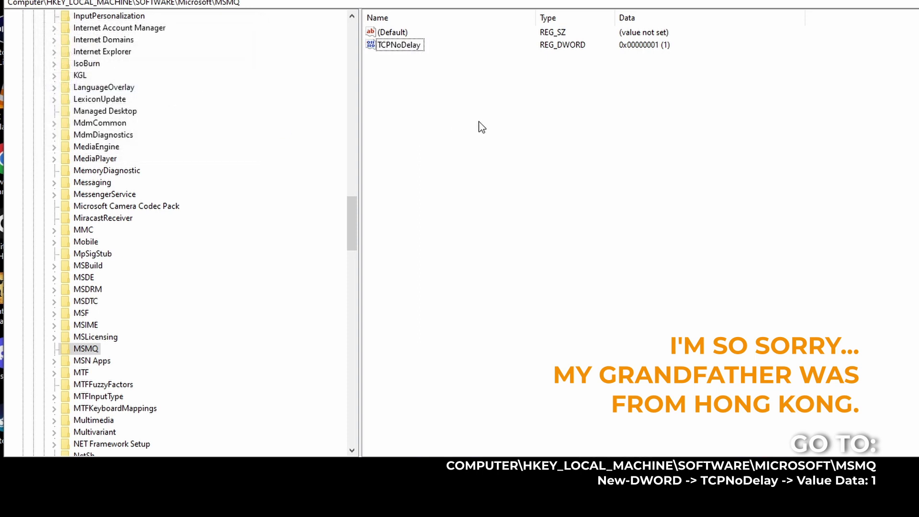
{"action": "left_click", "coordinate": [761, 198]}
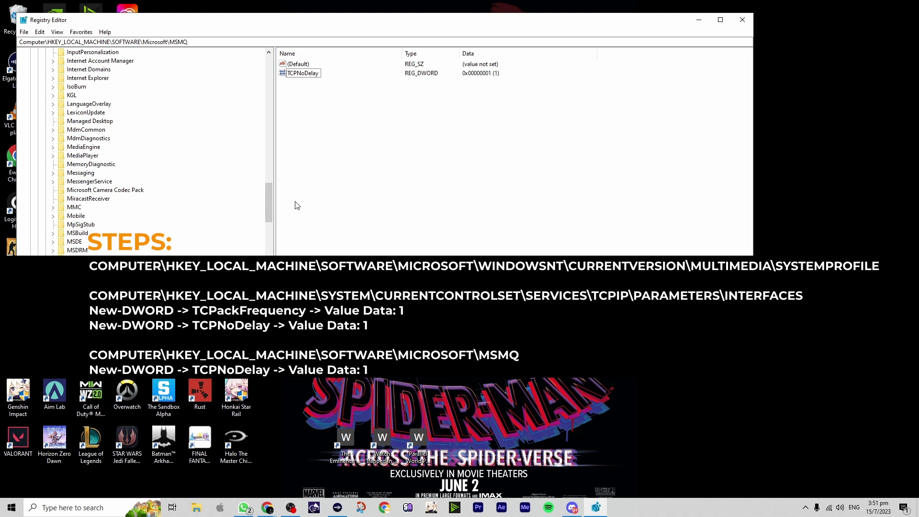
Collapse the SOFTWARE and HKEY_LOCAL_MACHINE keys back to the top-level hives.
{"action": "left_click_drag", "start_coordinate": [271, 202], "coordinate": [273, 62]}
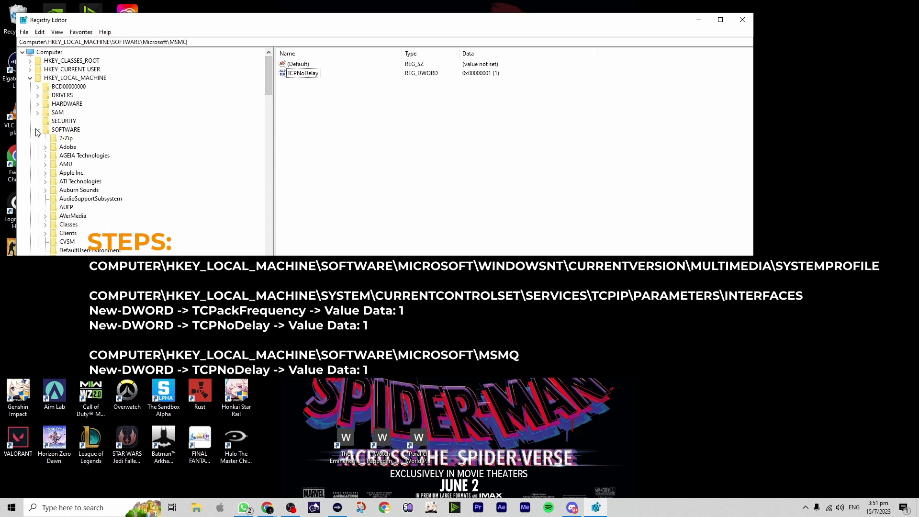
{"action": "double_click", "coordinate": [76, 130]}
{"action": "left_click", "coordinate": [31, 80]}
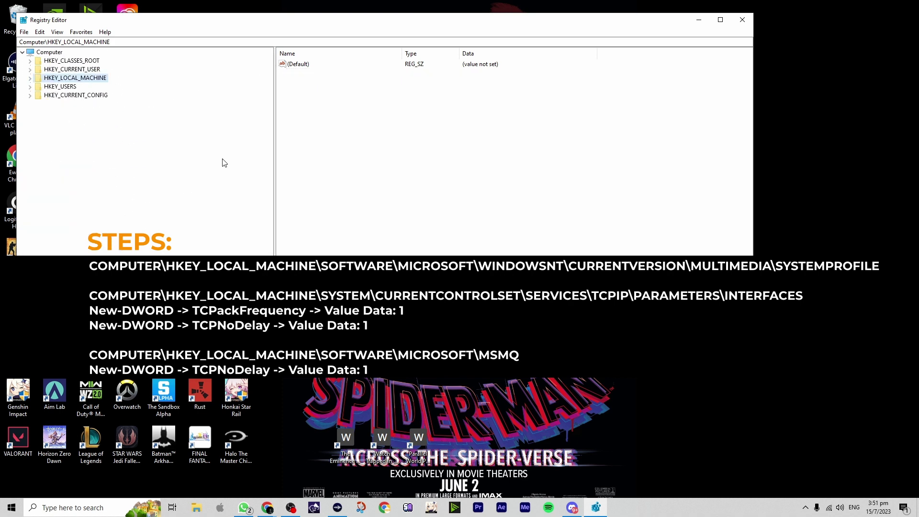
{"action": "left_click", "coordinate": [373, 144]}
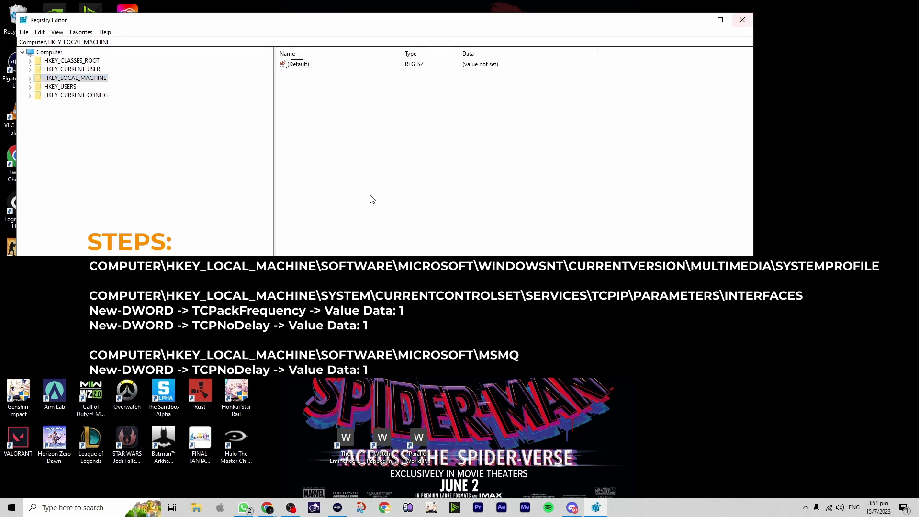
Close Registry Editor and start VALORANT from its desktop shortcut.
{"action": "left_click", "coordinate": [742, 19]}
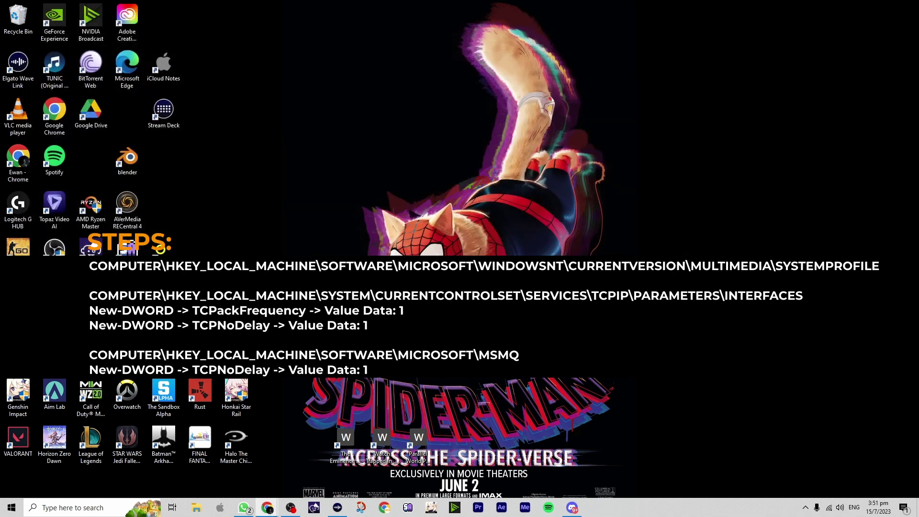
{"action": "double_click", "coordinate": [22, 441]}
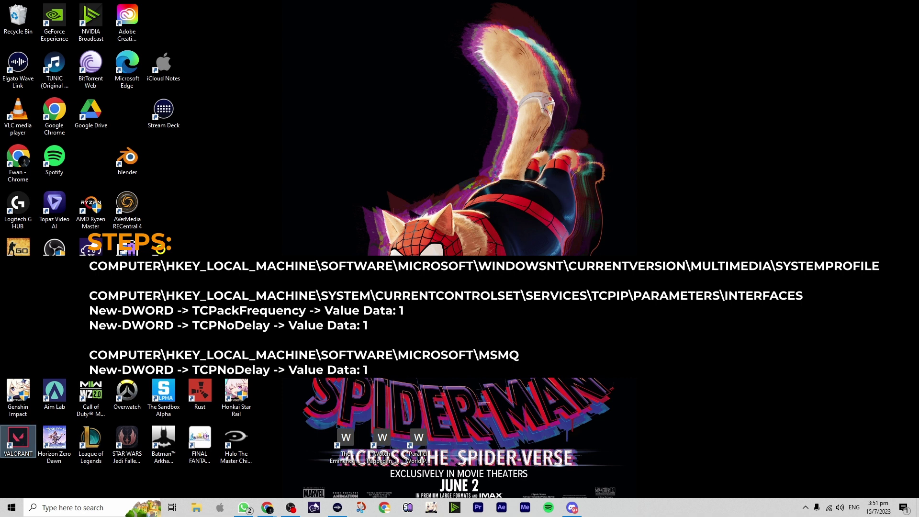